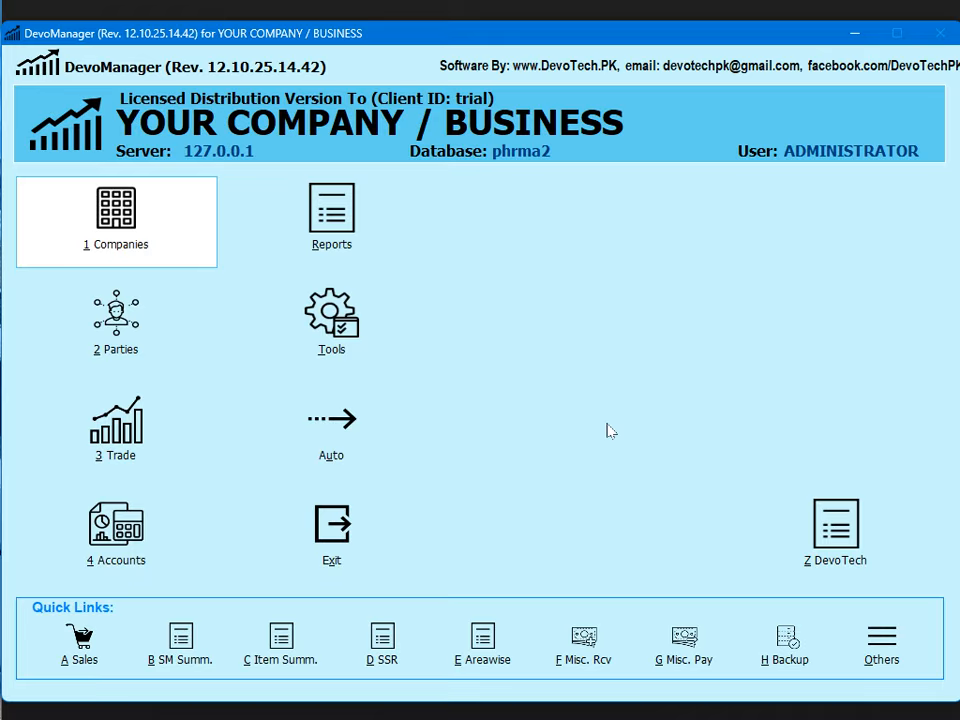
Open the Discount Offers For Sale Invoices form from the additional sales functions under Trade.
key(3)
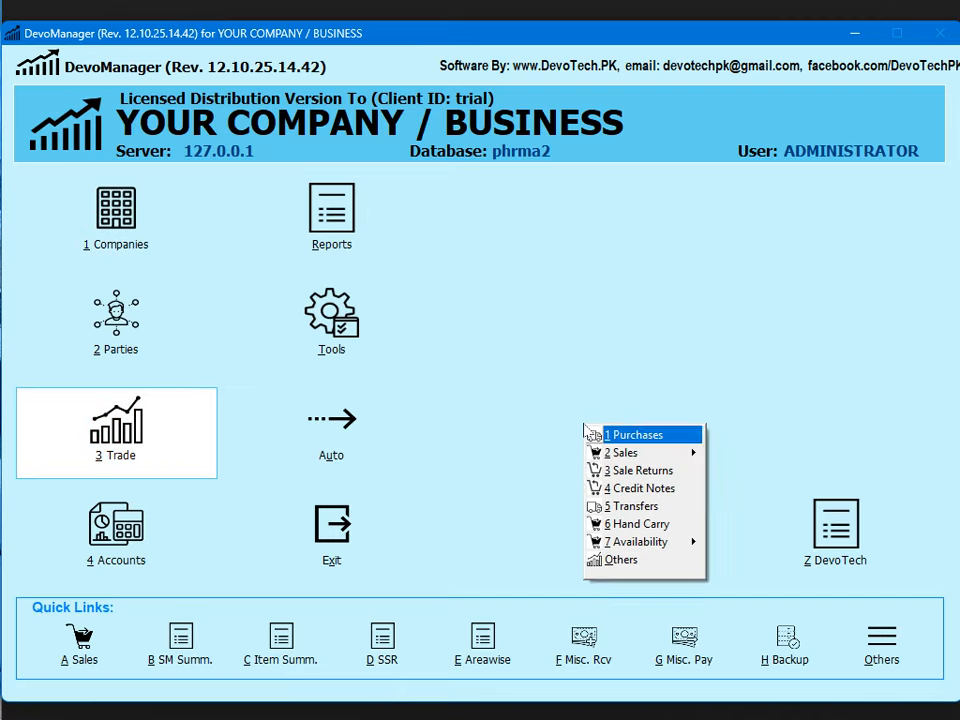
key(2)
key(1)
key(Up)
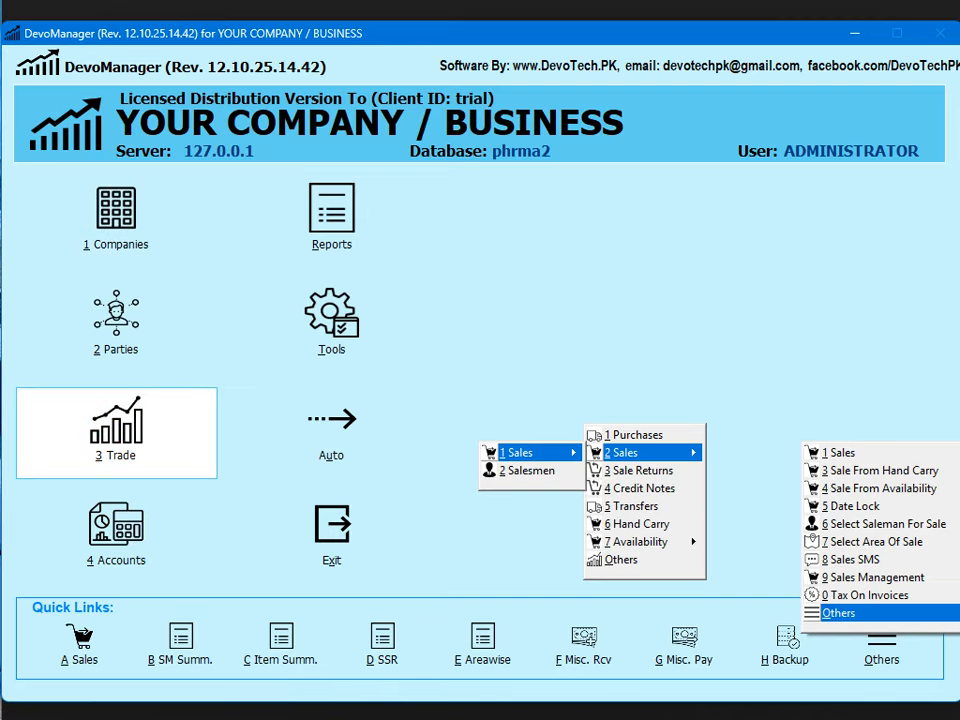
key(Return)
key(Down)
key(Return)
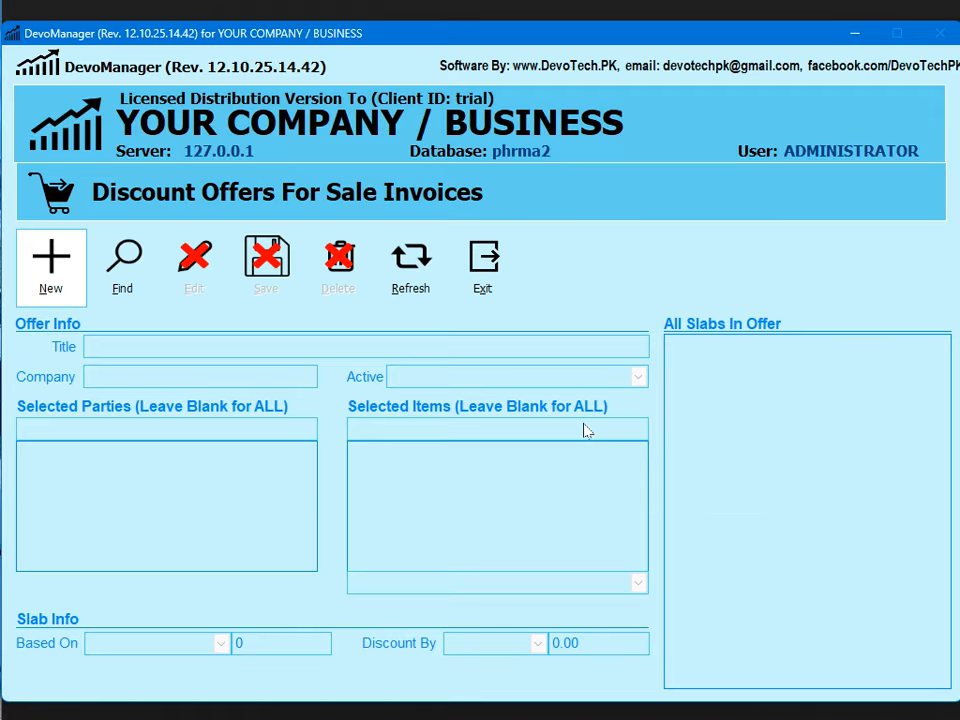
Start a new discount offer titled DOLPHIN 1 for the company DOLPHIN PHARMA.
click(60, 296)
text(DOLPHIN)
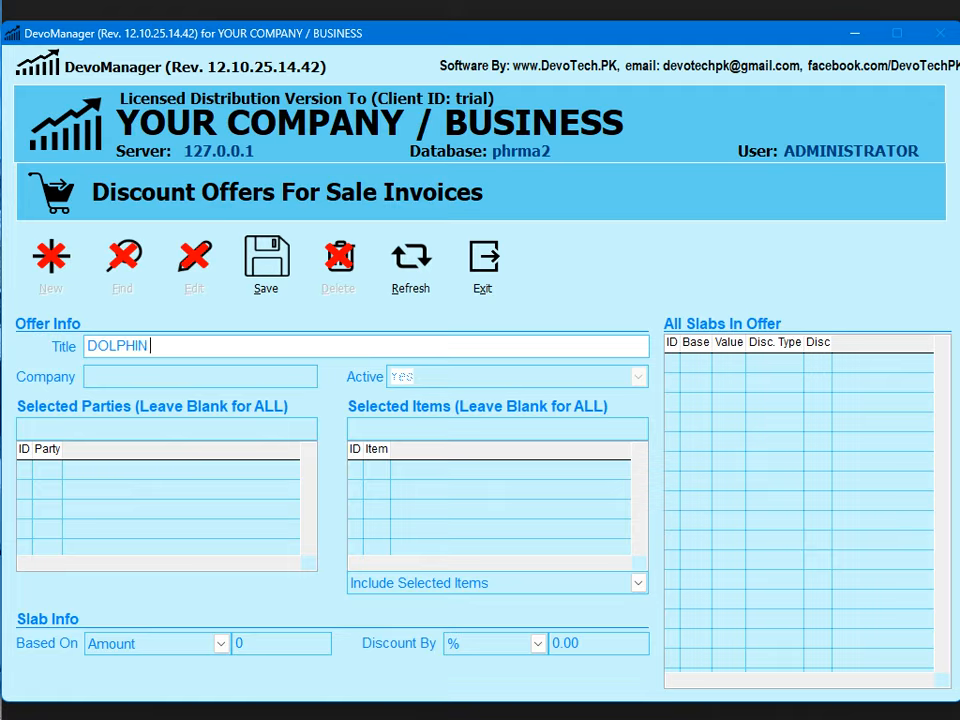
text( 1)
key(Tab)
text(DOL)
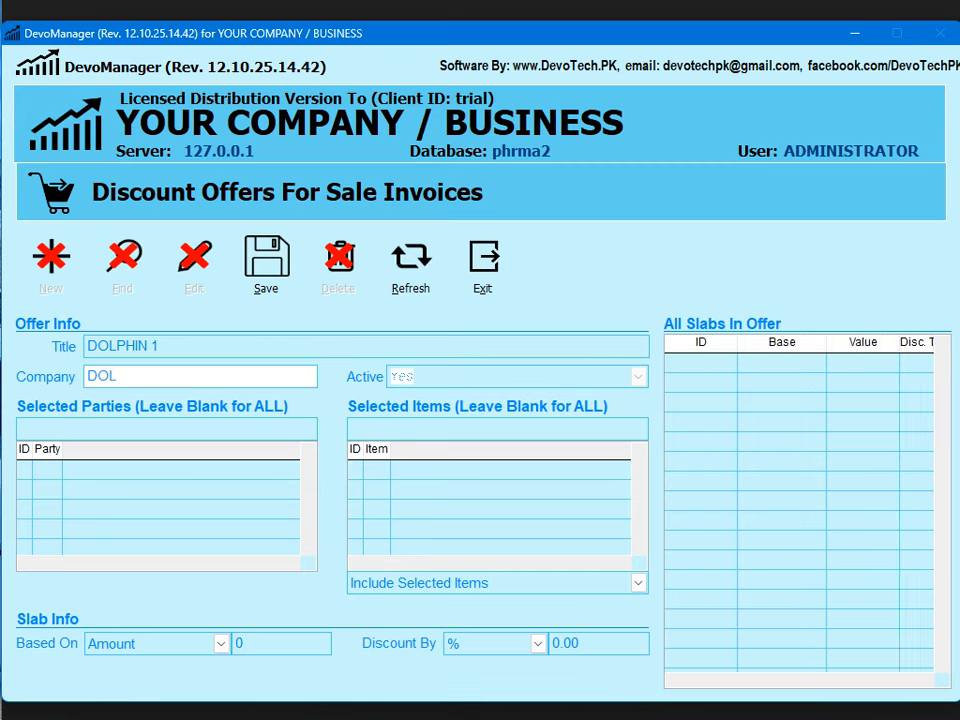
key(Return)
key(Return)
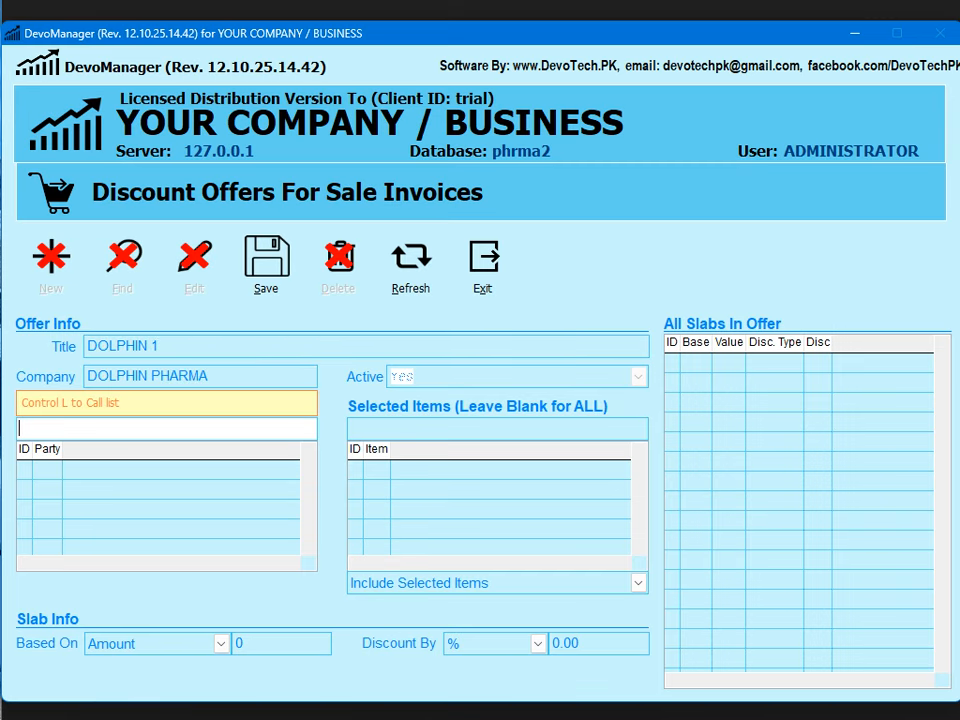
Leave the offer's parties blank and add AA ITEM to the selected items, using the Include Selected Items option.
key(Return)
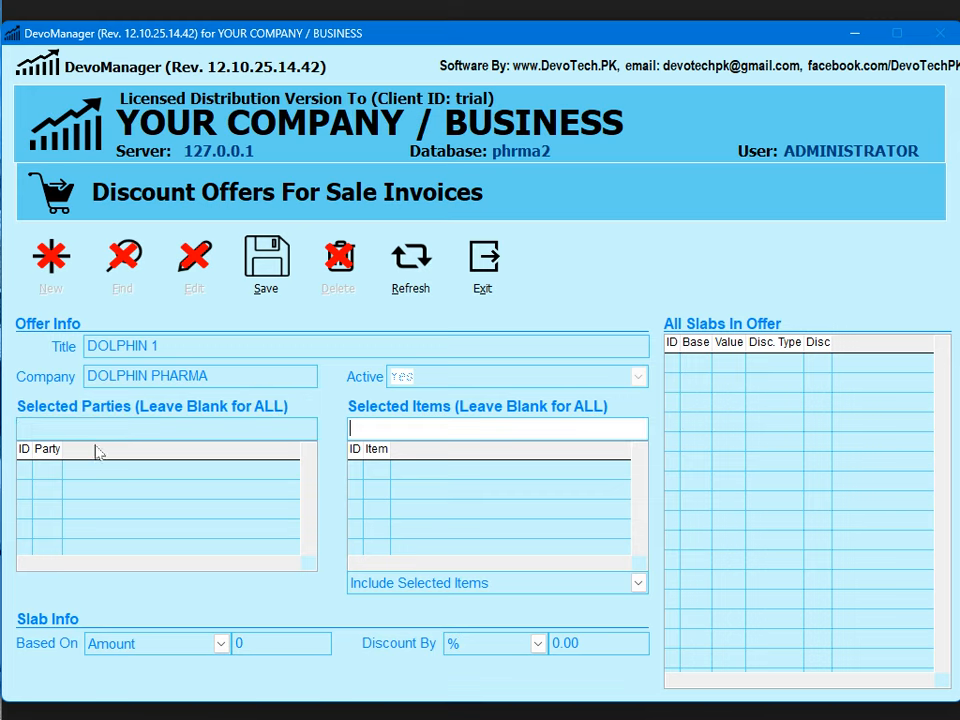
drag(27, 430, 86, 430)
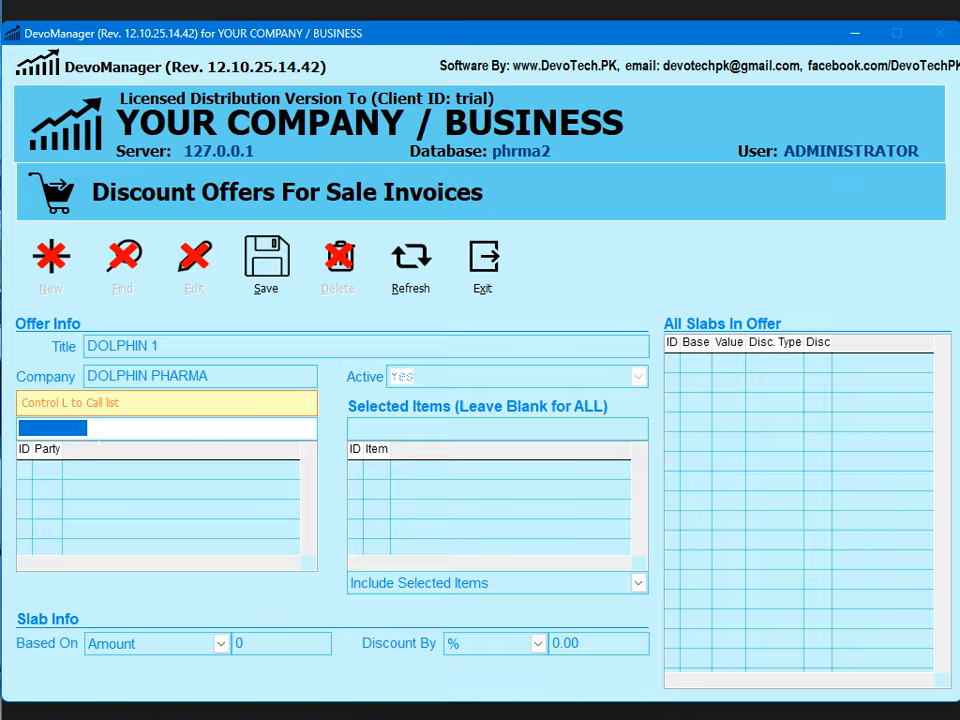
key(Return)
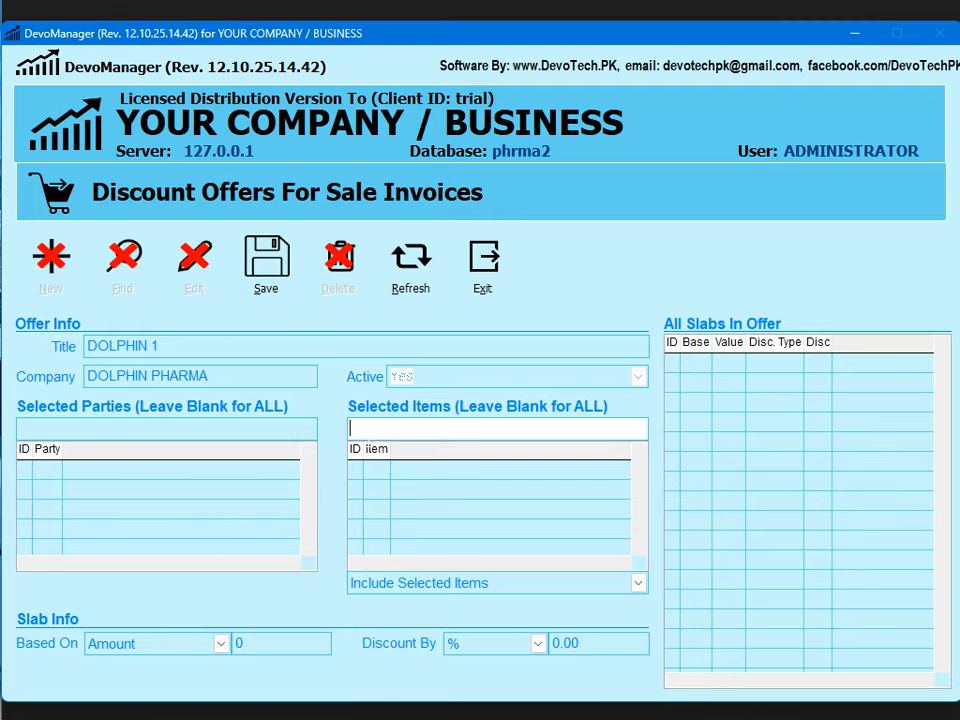
text(A)
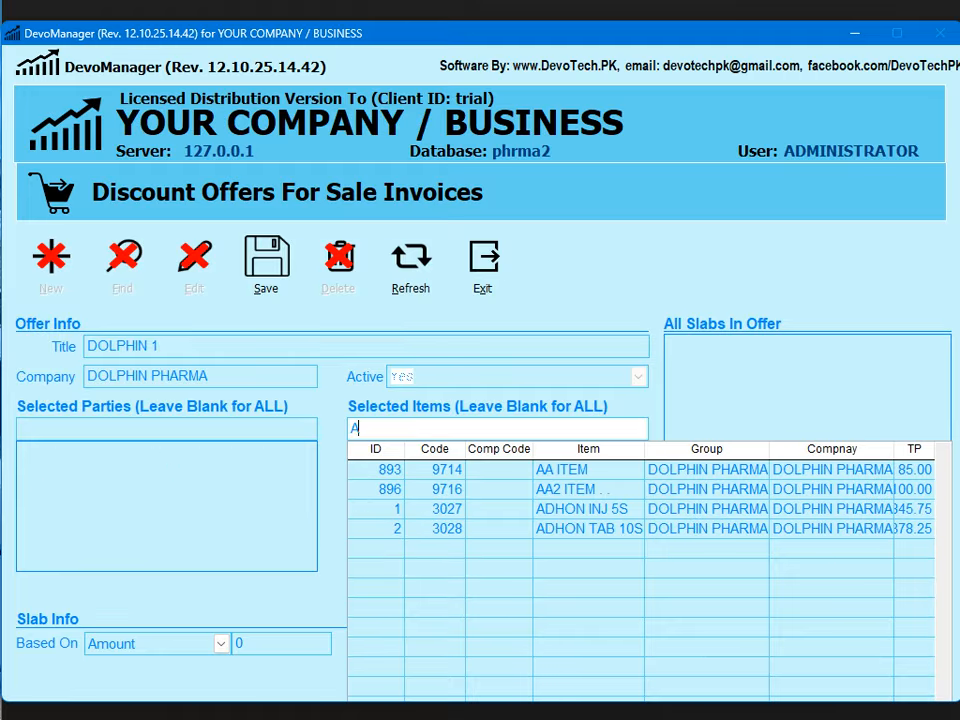
key(Return)
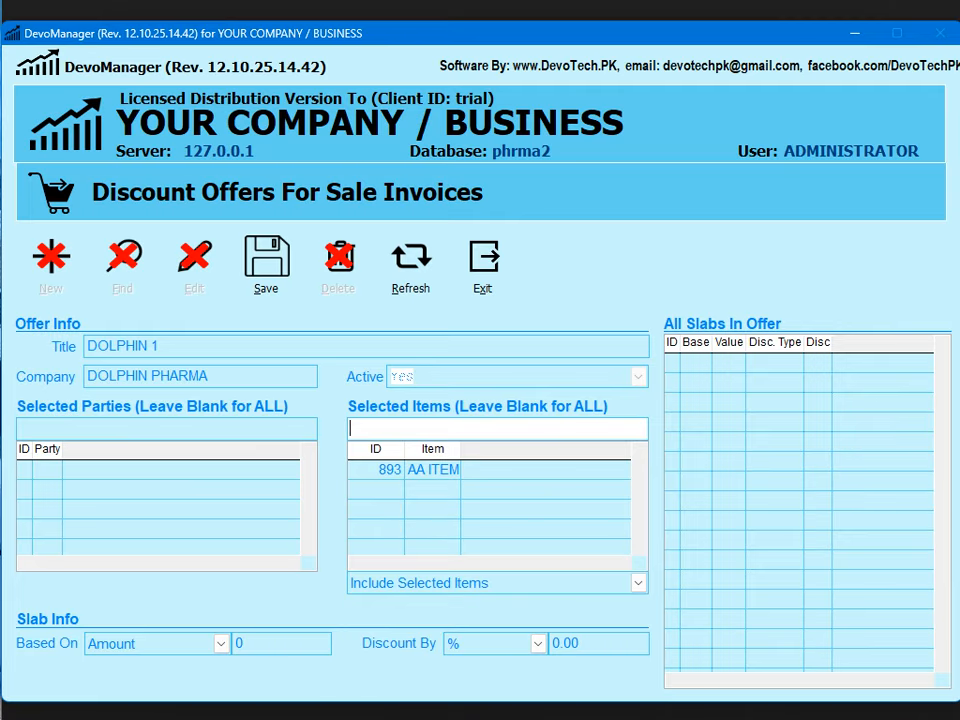
click(433, 591)
click(433, 597)
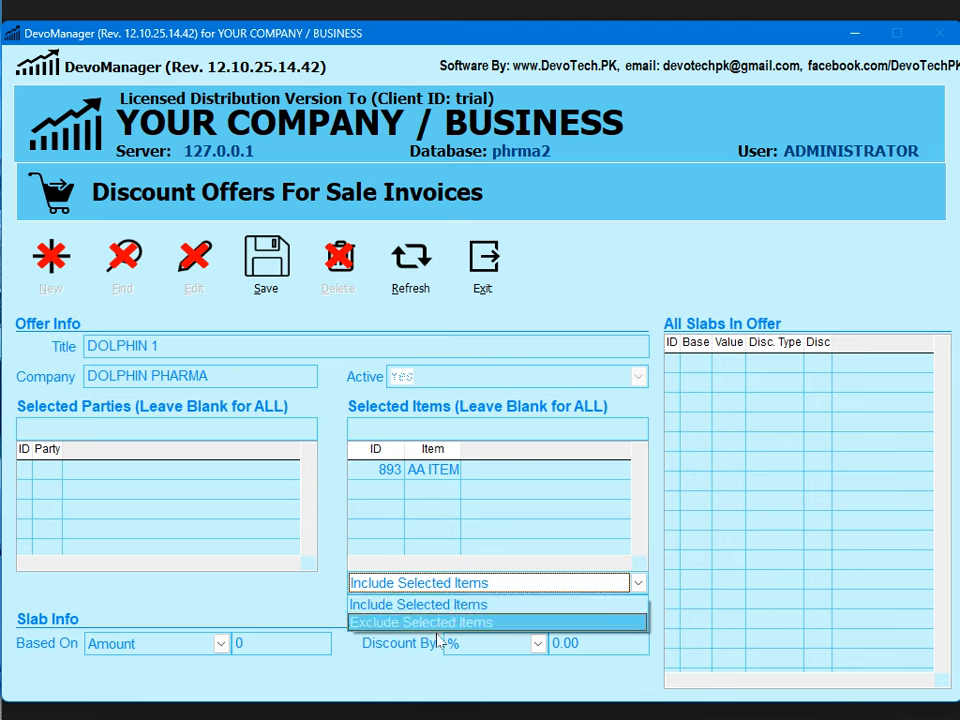
click(440, 603)
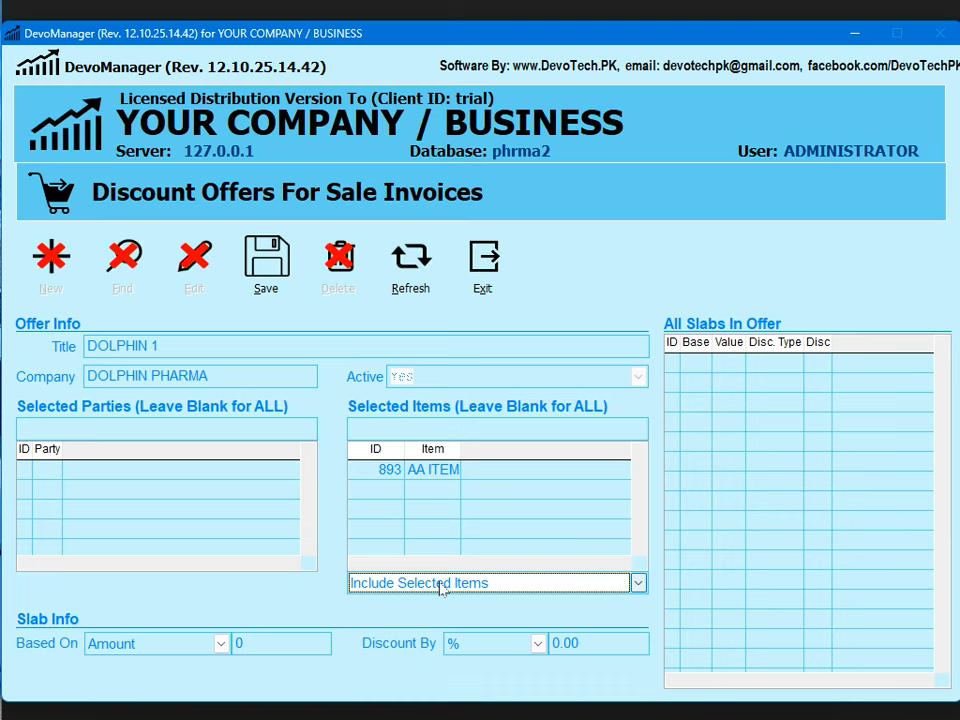
Save an Amount-based slab of 1000 with a 10% discount for the DOLPHIN 1 offer and clear the form.
click(268, 645)
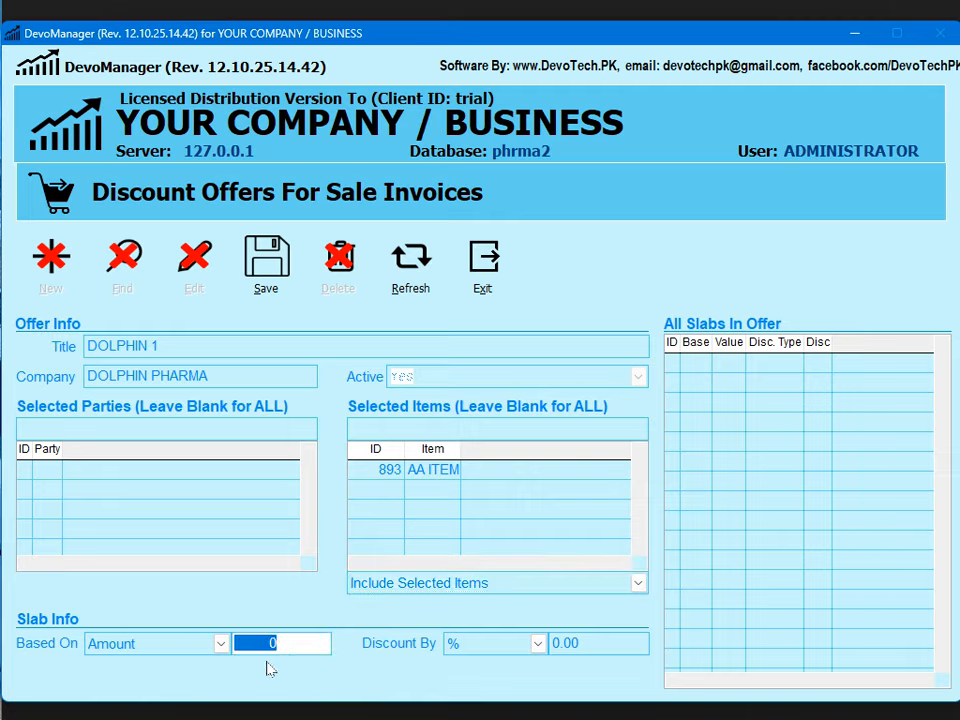
text(1000)
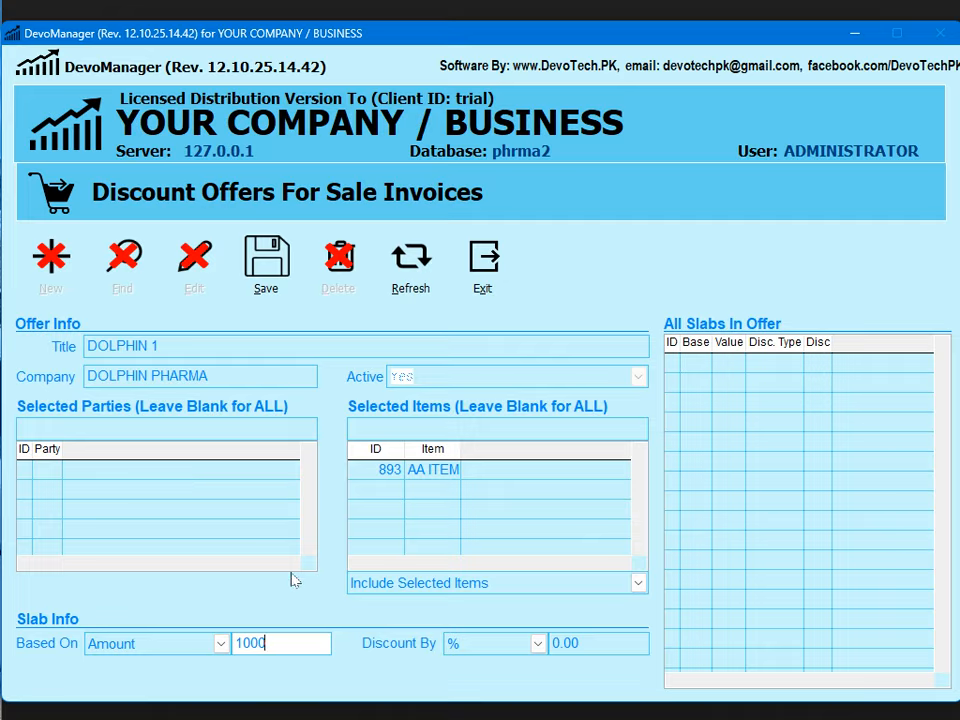
drag(272, 645, 229, 650)
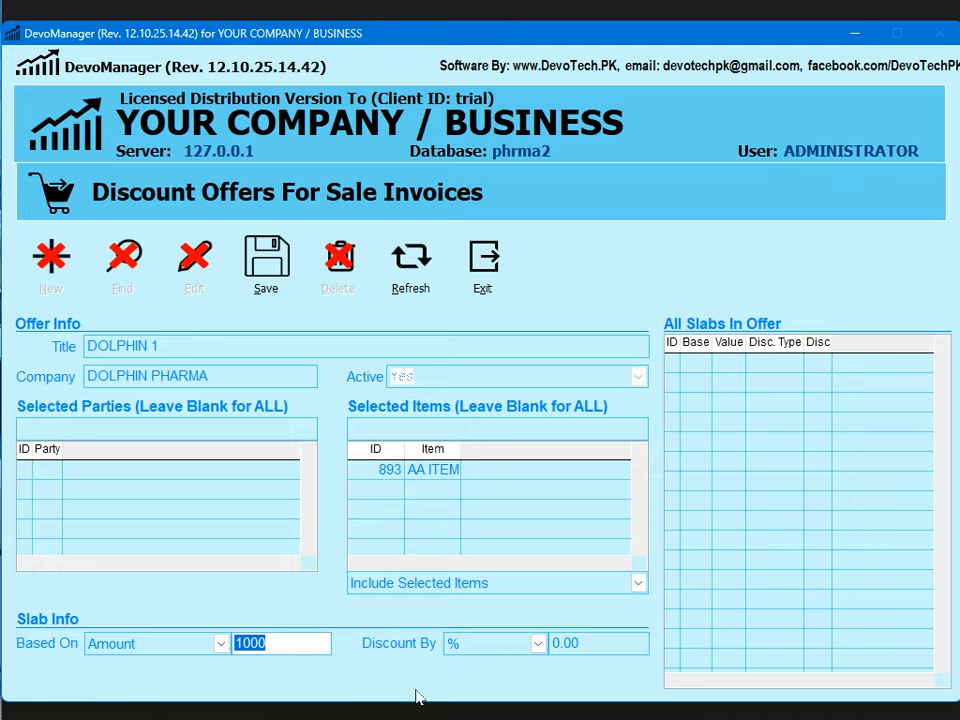
click(591, 643)
text(10)
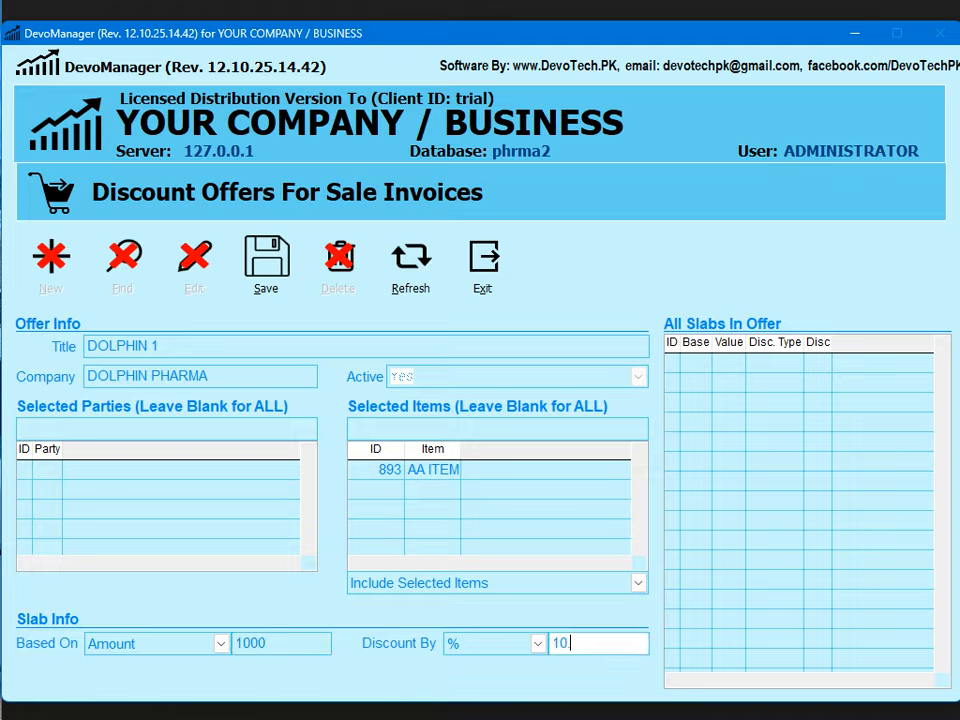
click(266, 262)
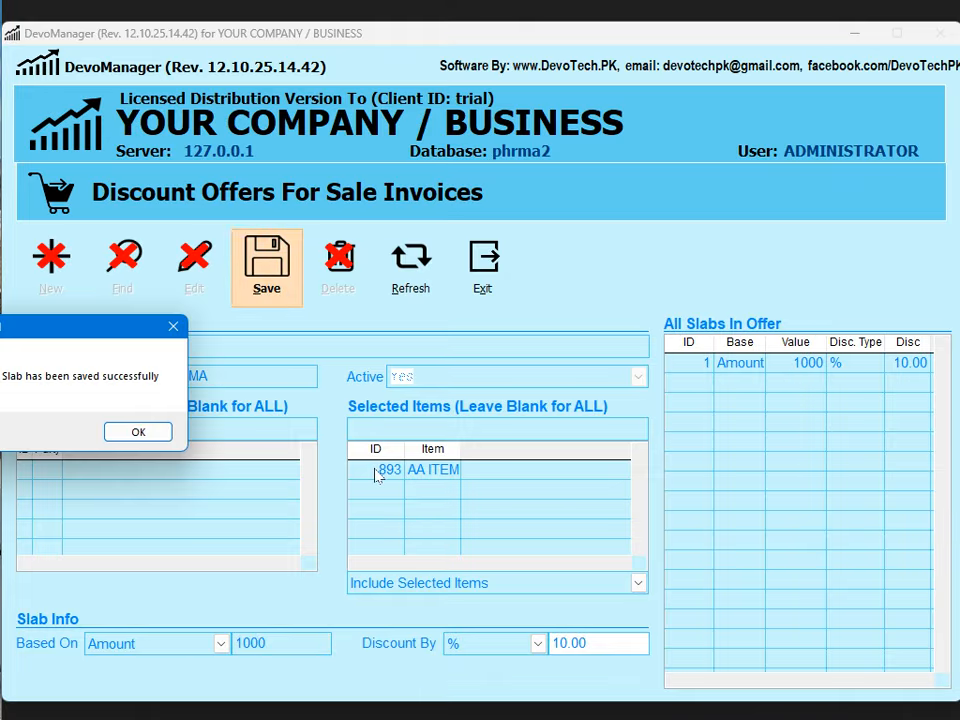
drag(107, 334, 358, 364)
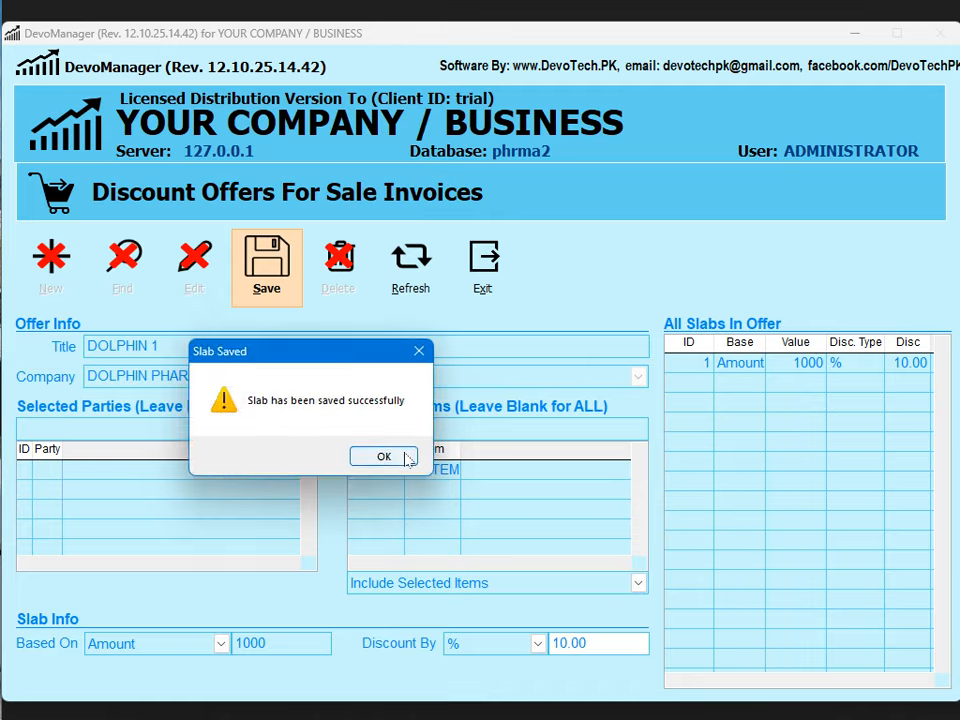
click(378, 454)
click(428, 294)
Start another discount offer titled DOLPHIN 2 for the company DOLPHIN PHARMA.
click(51, 268)
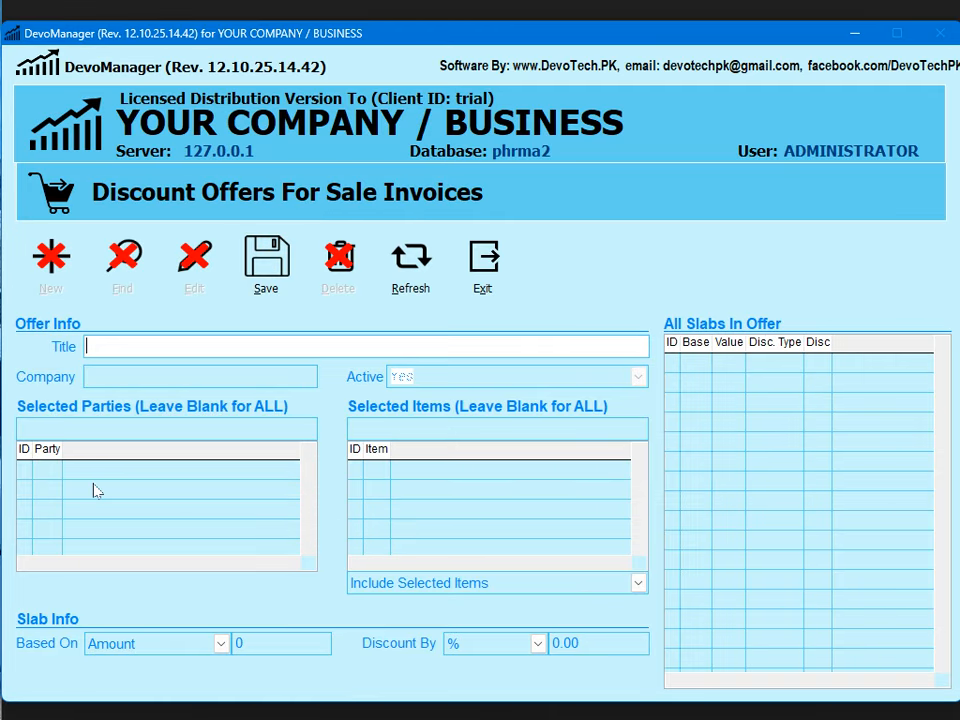
text(DOLPHIN 2)
key(Left)
key(Left)
key(shift+Home)
key(ctrl+c)
key(Tab)
key(ctrl+v)
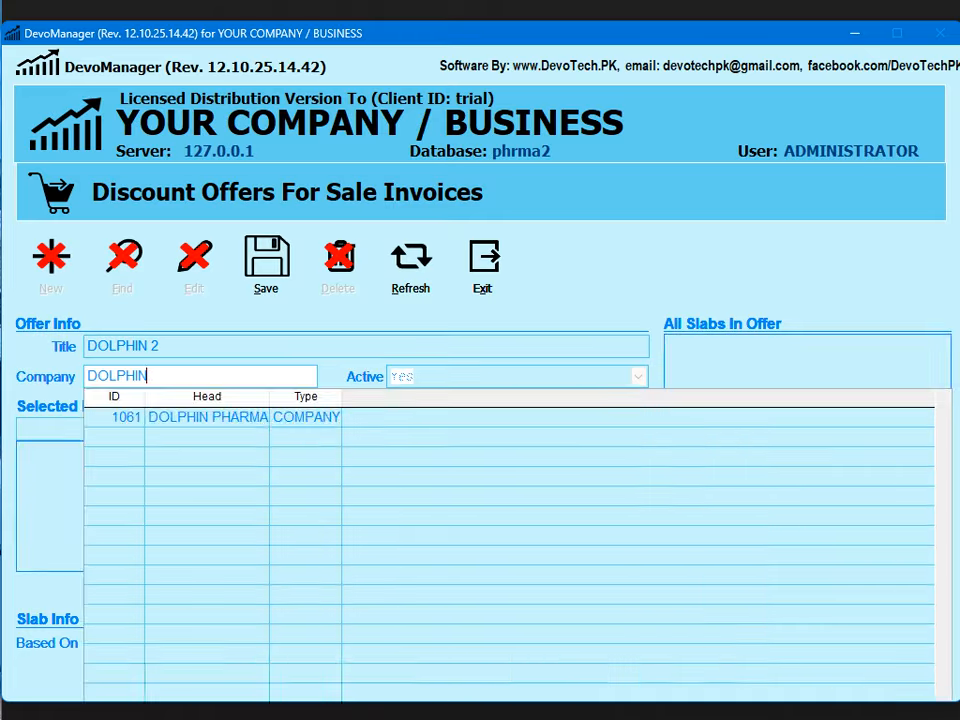
key(Return)
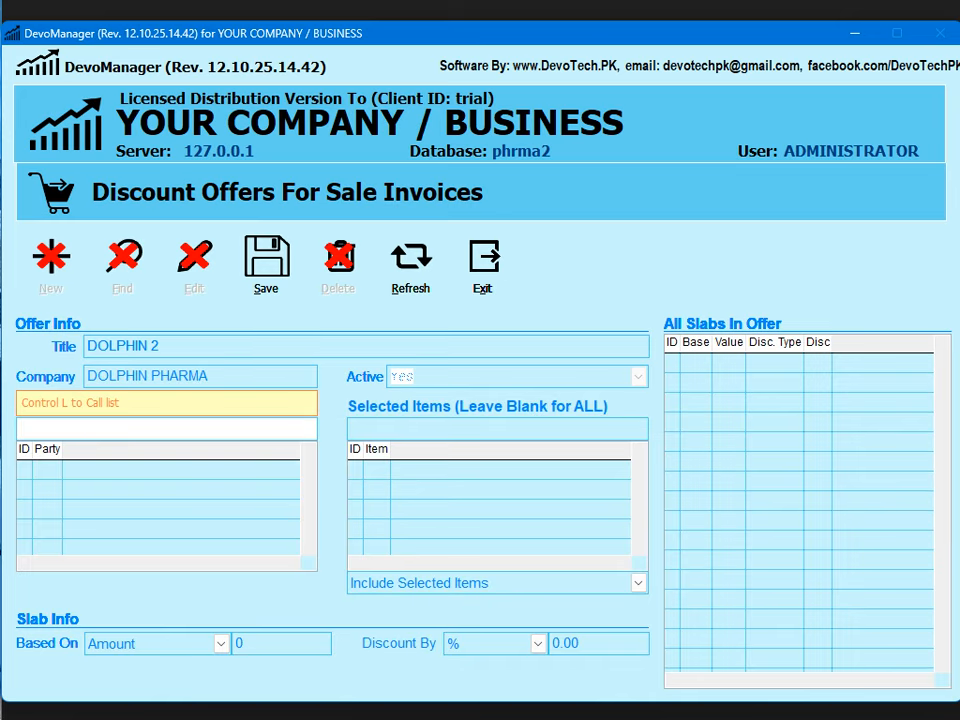
Skip the party selection and add AA2 ITEM to the selected items of the DOLPHIN 2 offer.
key(Tab)
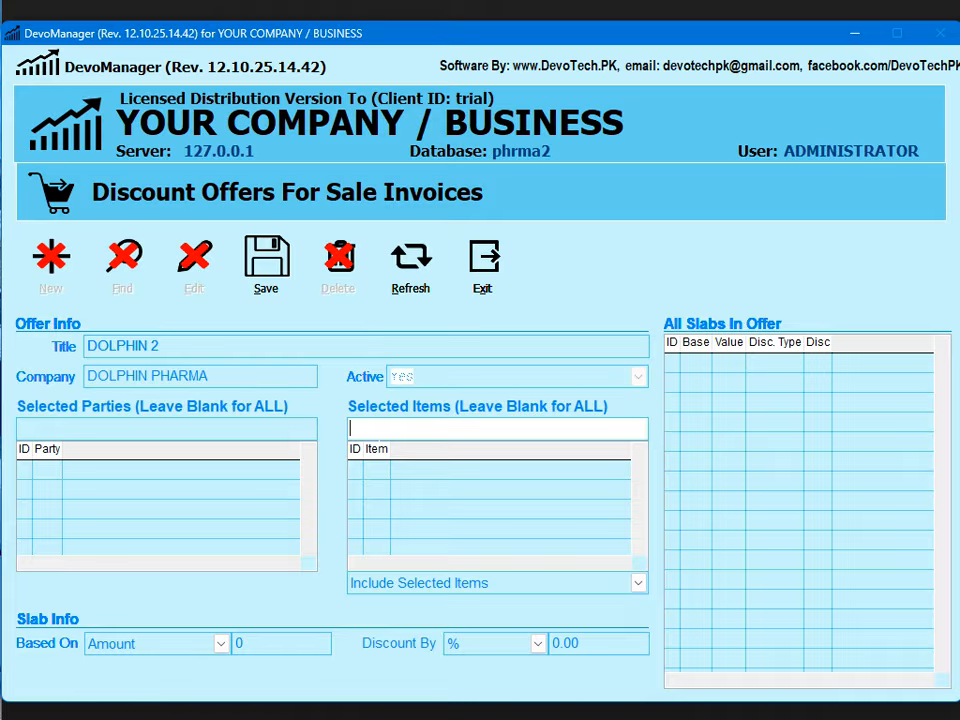
text(AA)
key(Down)
key(Down)
key(Return)
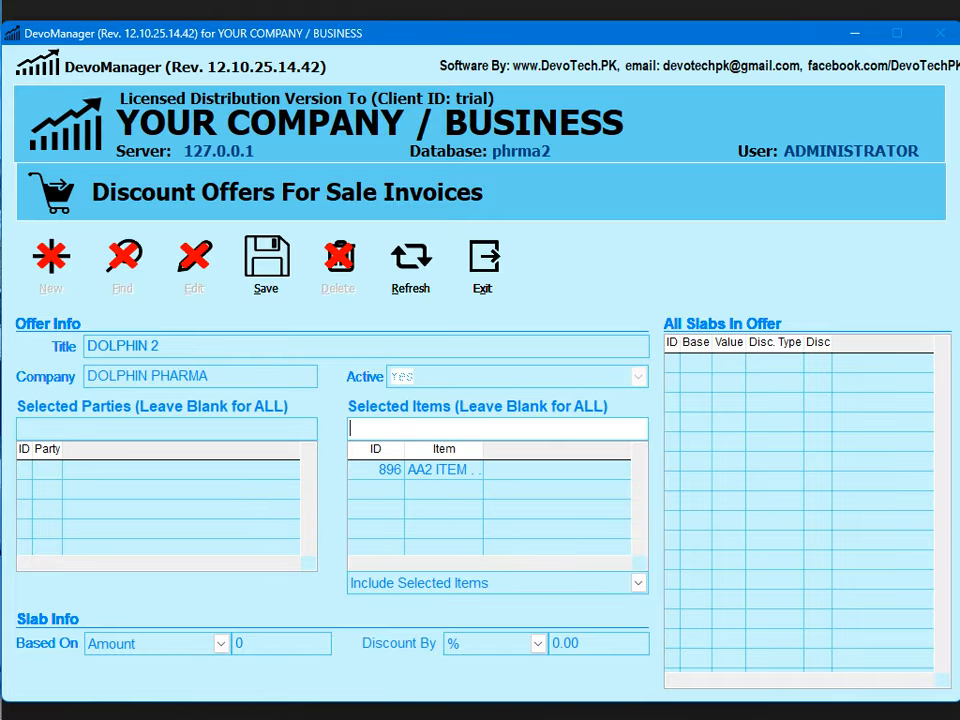
Define the DOLPHIN 2 slab with an Amount base of 1000 and a discount of 15%.
double_click(256, 645)
text(1000)
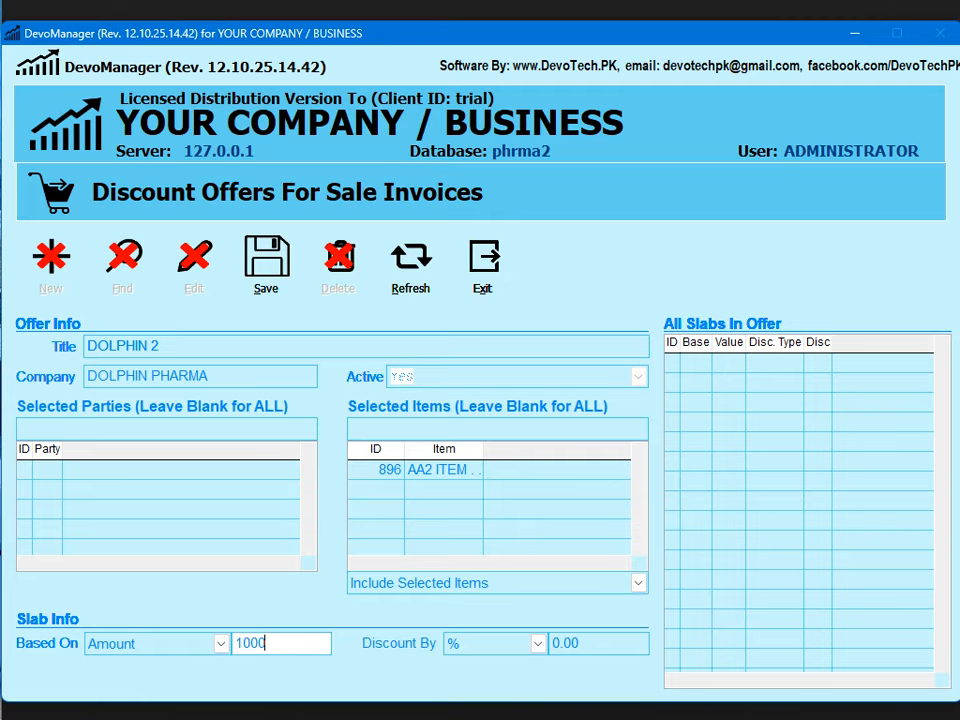
key(Return)
text(15)
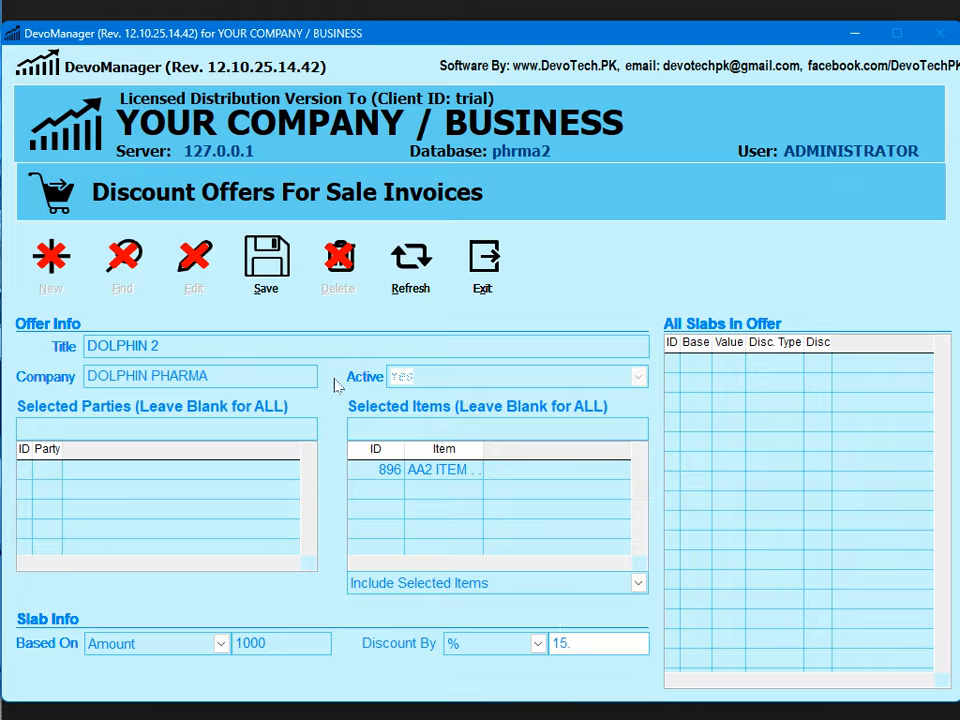
text(.)
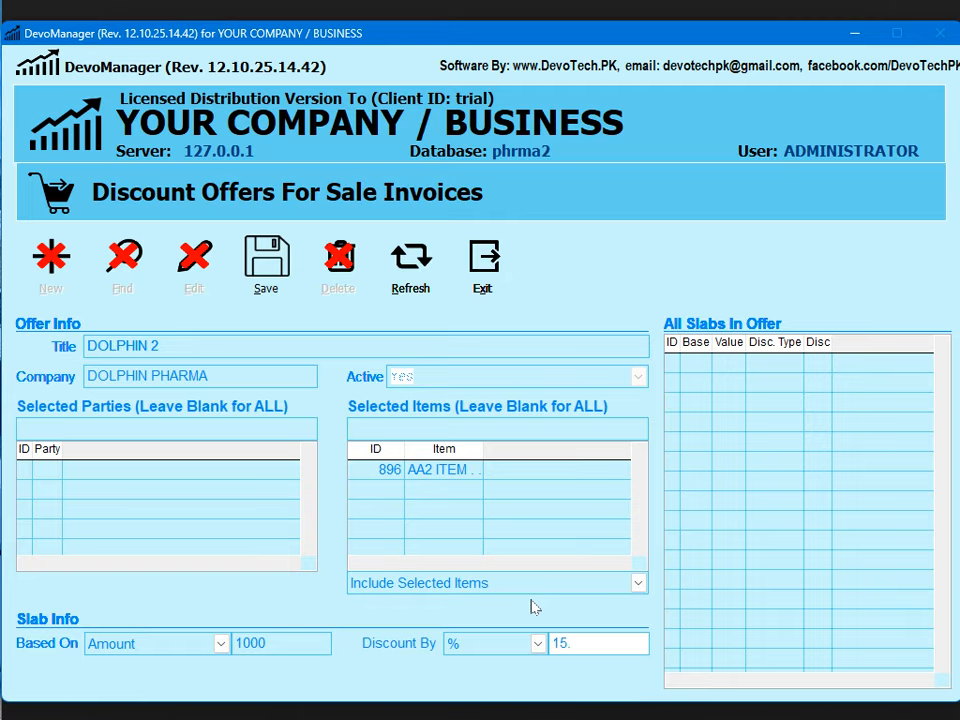
Save the DOLPHIN 2 slab, accepting that the company already has another offer.
click(267, 268)
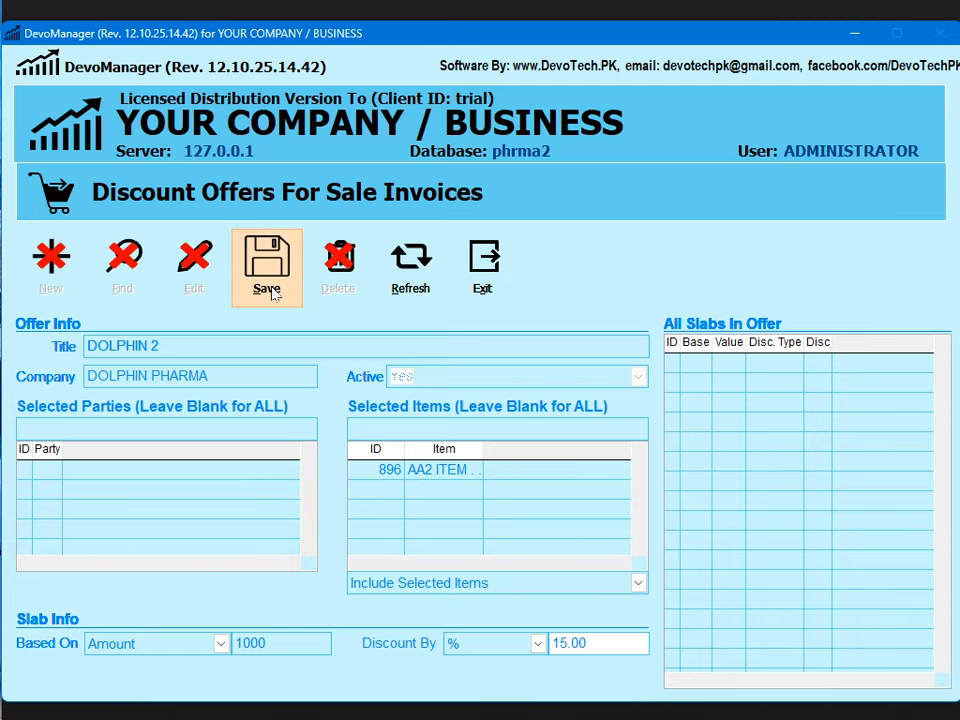
drag(145, 339, 495, 441)
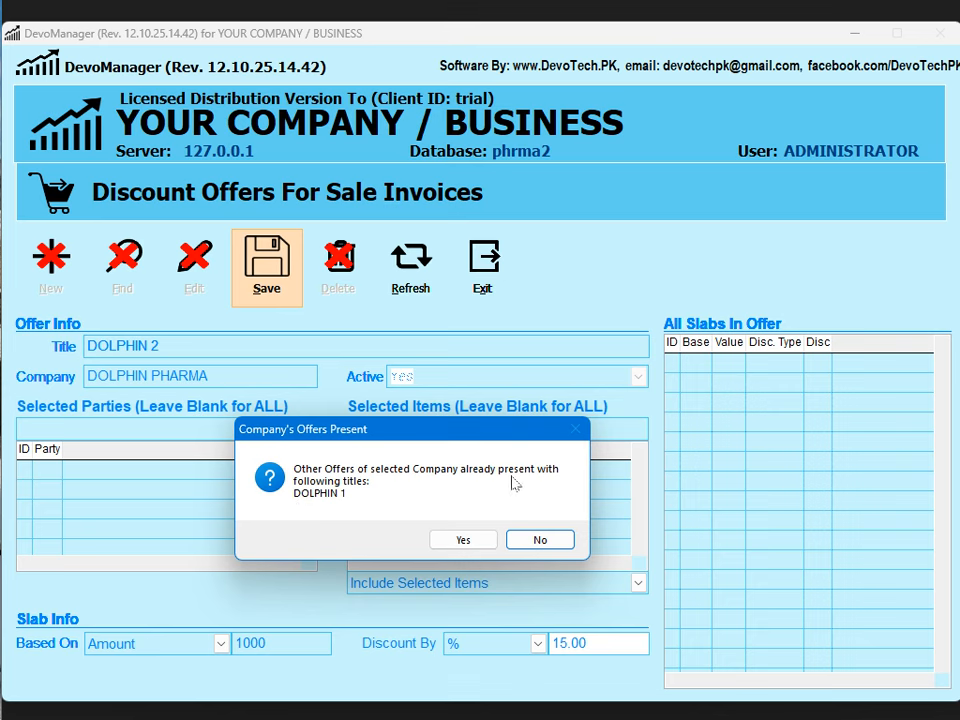
click(463, 541)
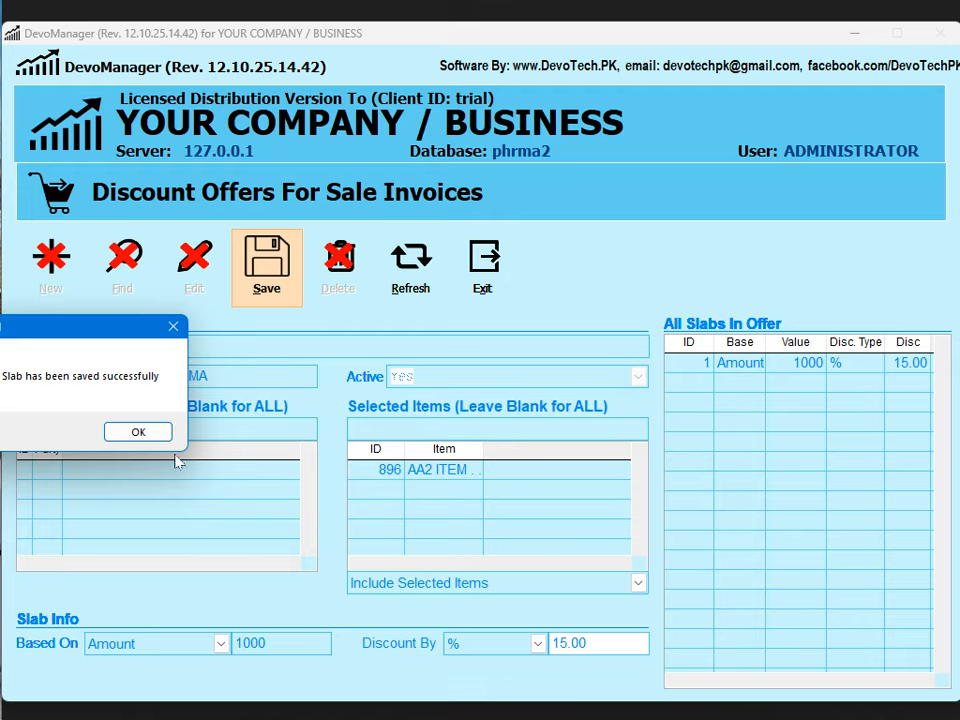
click(162, 434)
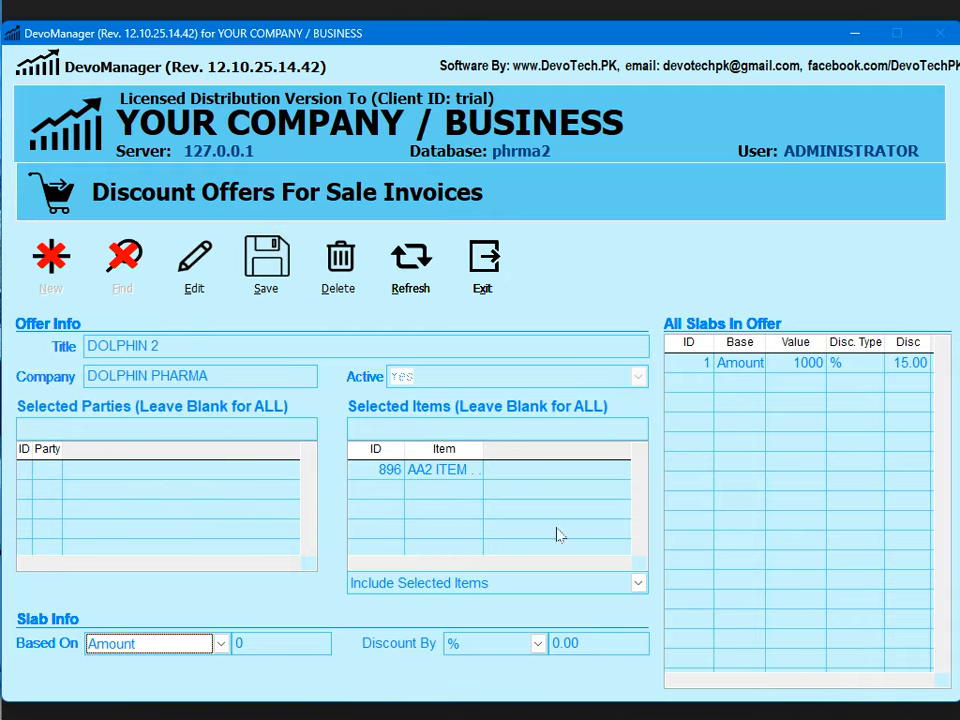
Search the discount offers for DOL and compare the DOLPHIN 1 and DOLPHIN 2 entries.
click(449, 479)
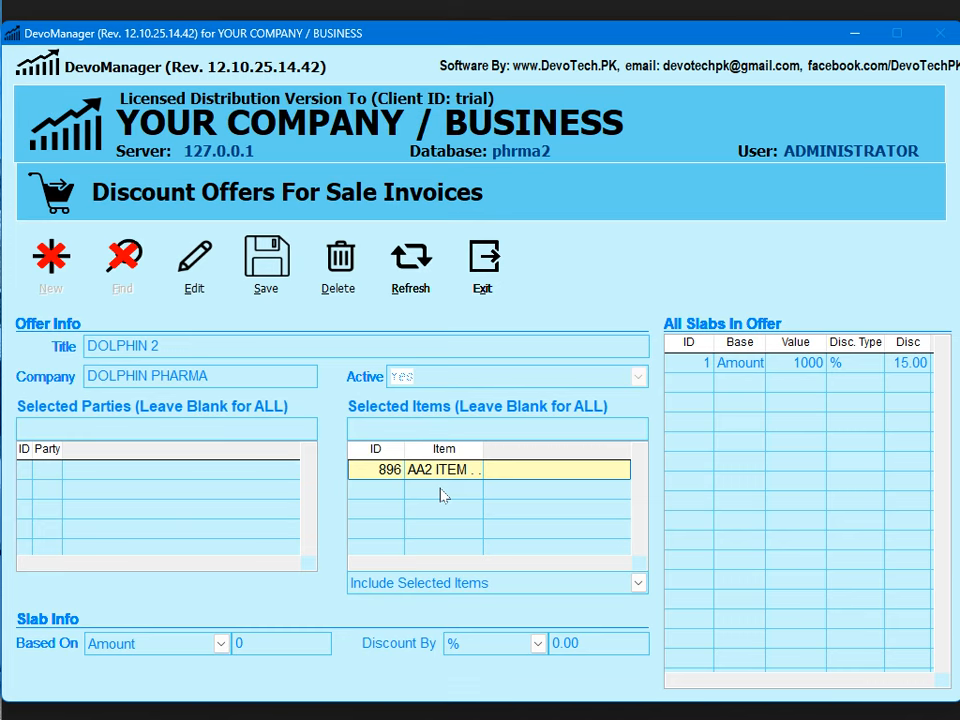
click(410, 262)
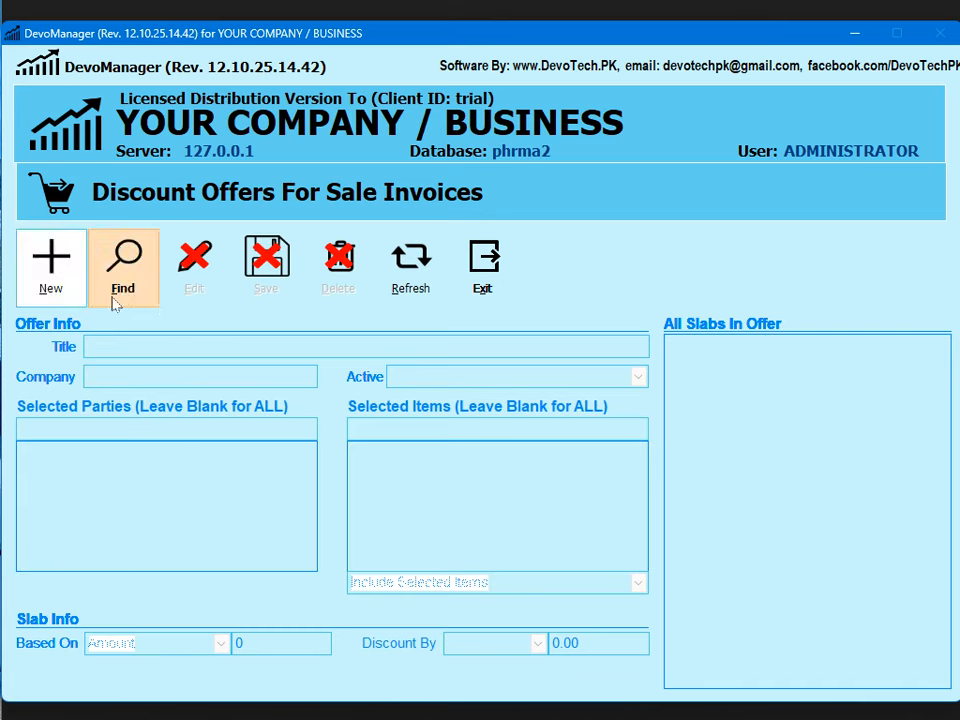
click(118, 290)
text(DOL)
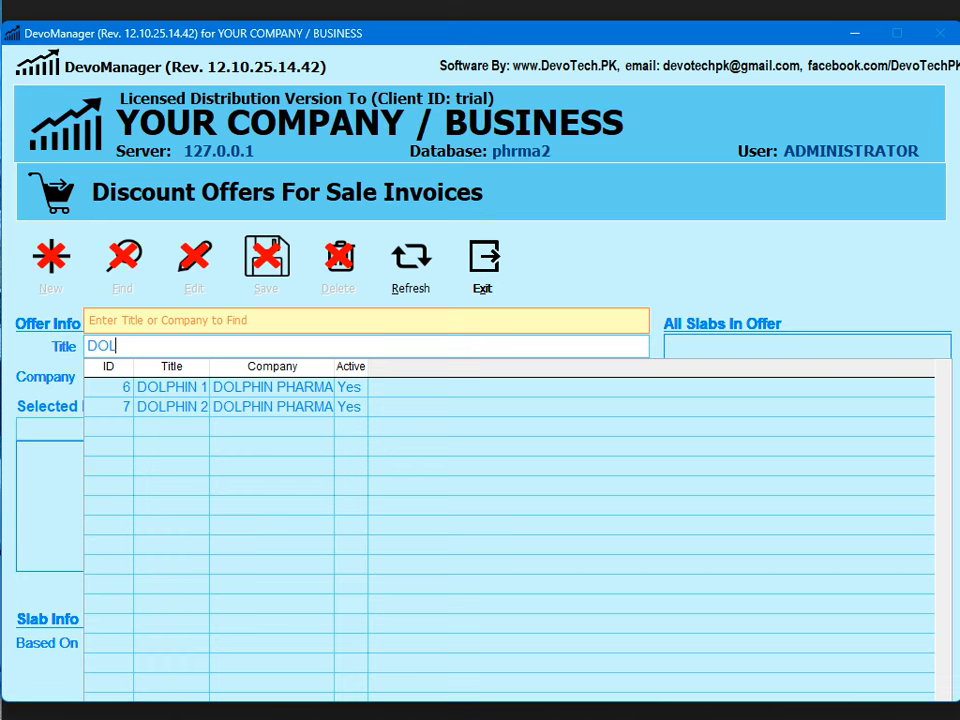
click(123, 408)
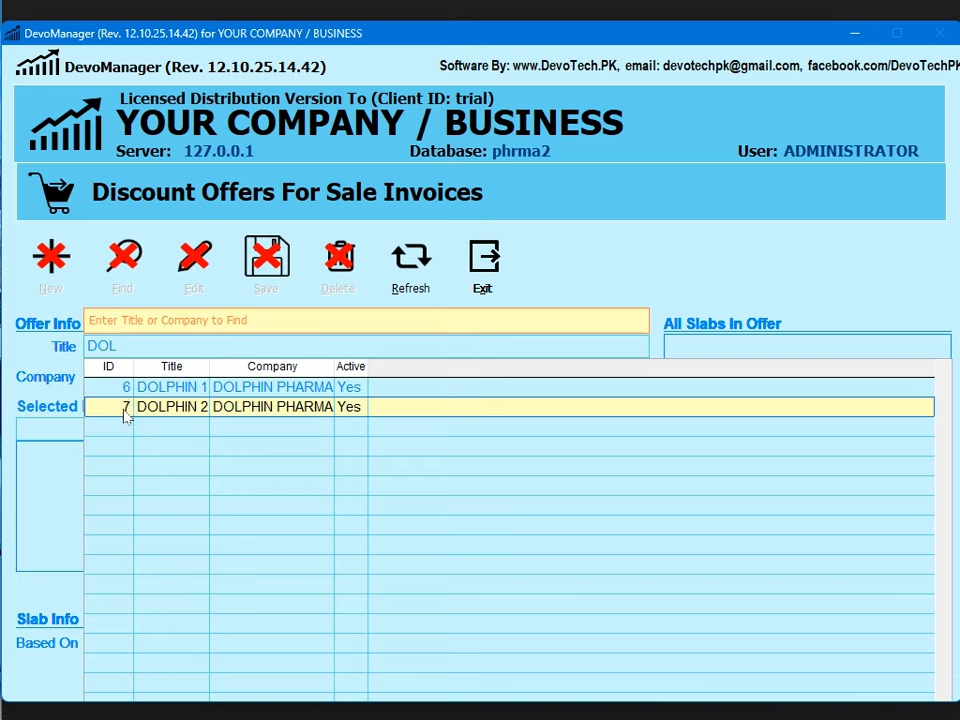
click(125, 392)
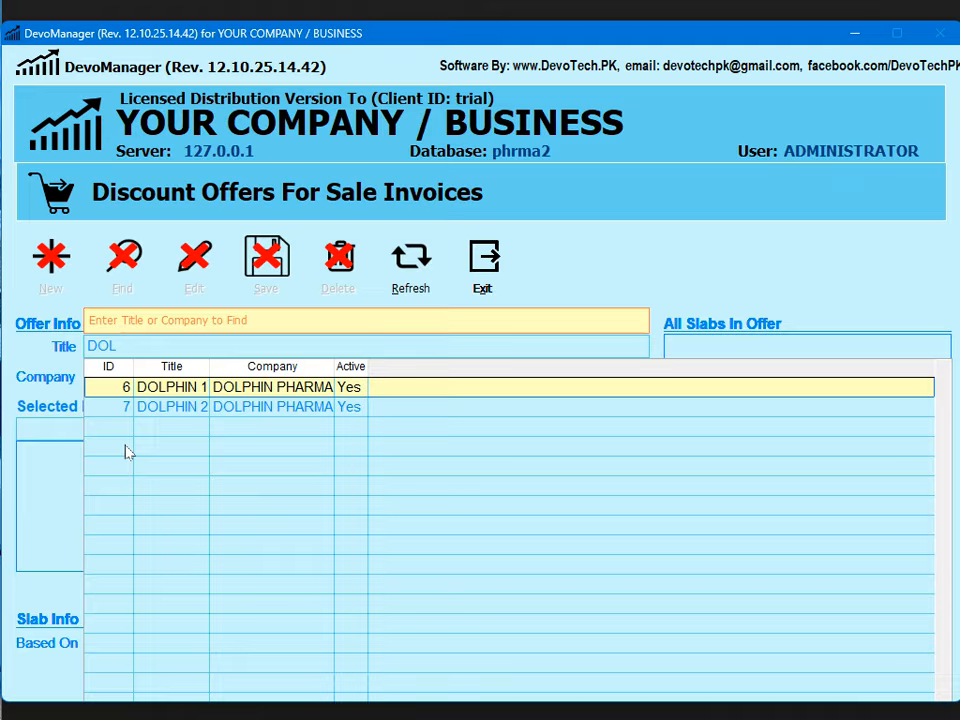
click(178, 407)
click(126, 390)
click(126, 412)
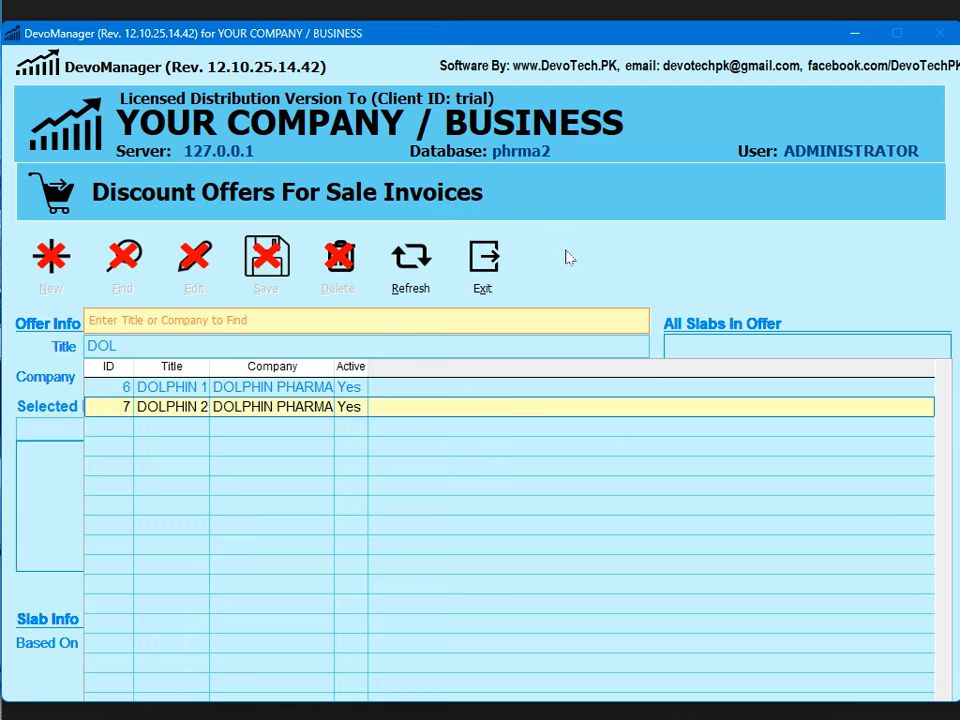
Leave the discount offers and start a new sales invoice with saleman AVAILBILTY and the party account on Credit.
click(484, 268)
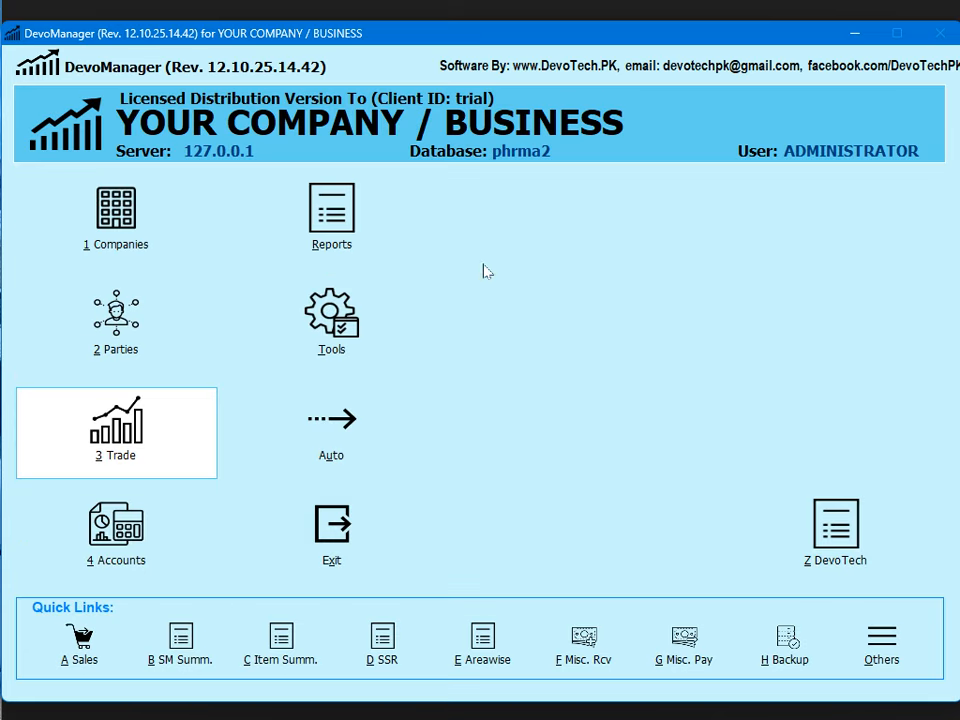
click(74, 658)
click(76, 664)
key(Return)
key(ctrl+s)
key(Return)
key(Return)
key(Return)
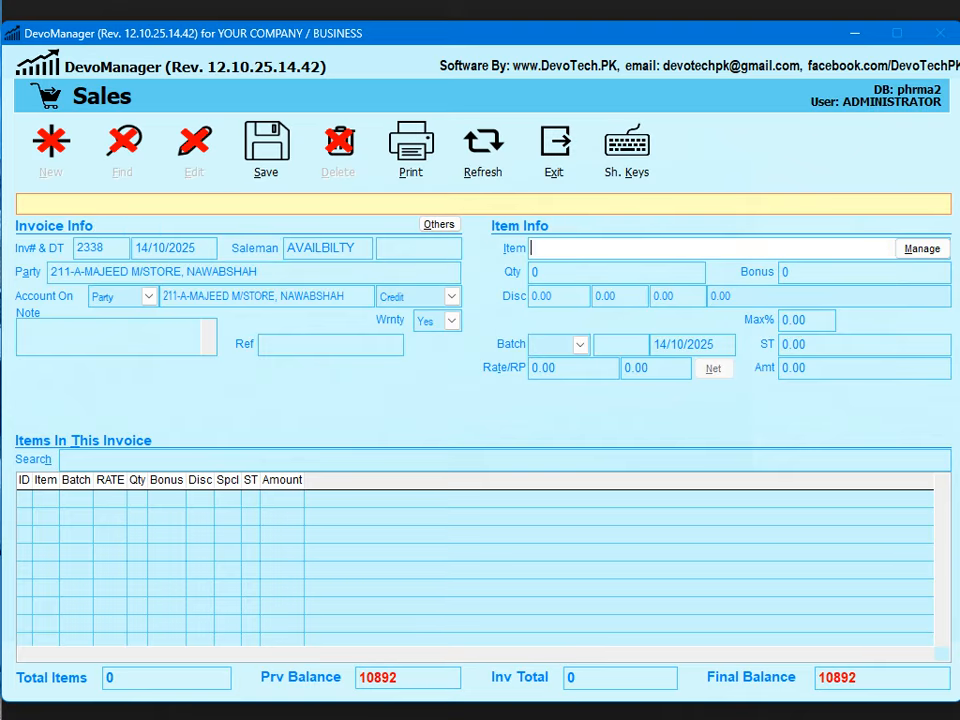
Add AA ITEM to the sales invoice with a quantity of 15 and save it.
text(AA)
key(Down)
key(Return)
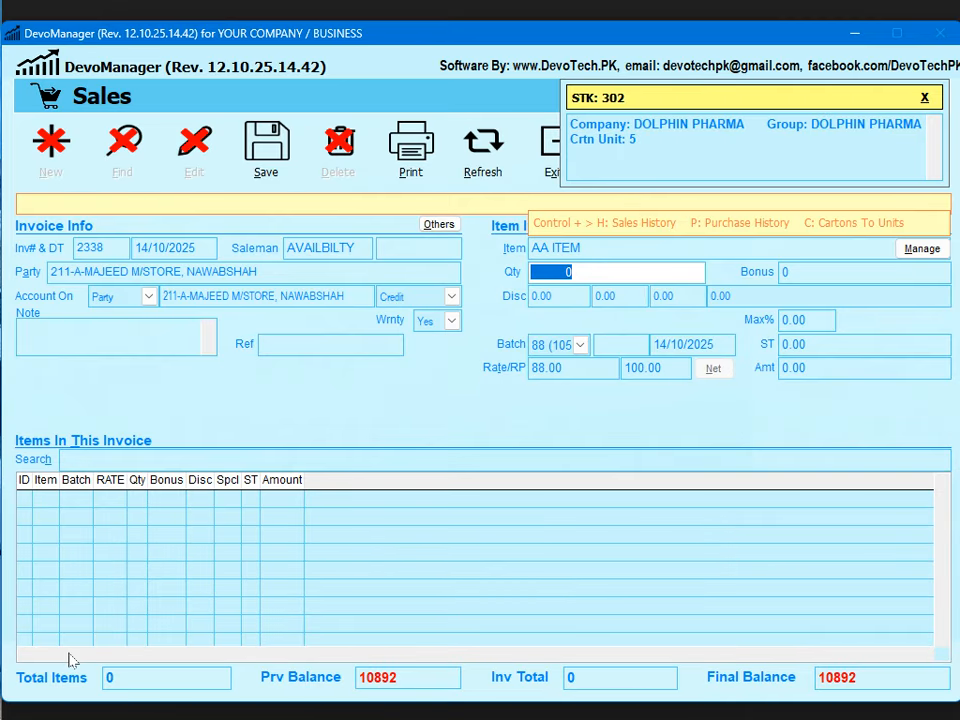
text(1)
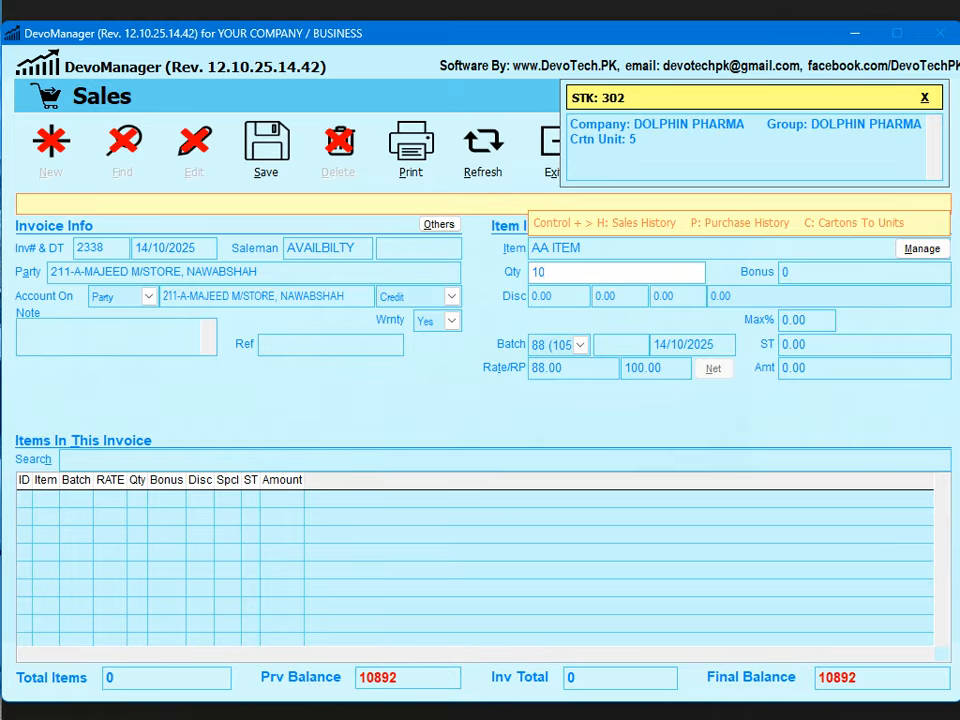
key(BackSpace)
text(5)
key(Return)
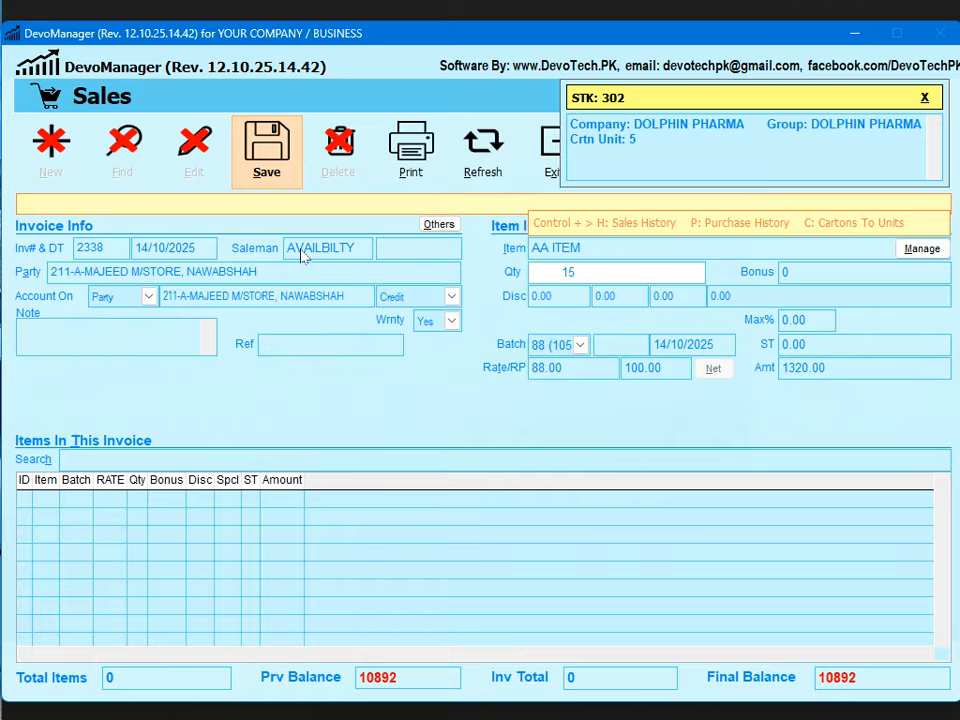
key(Return)
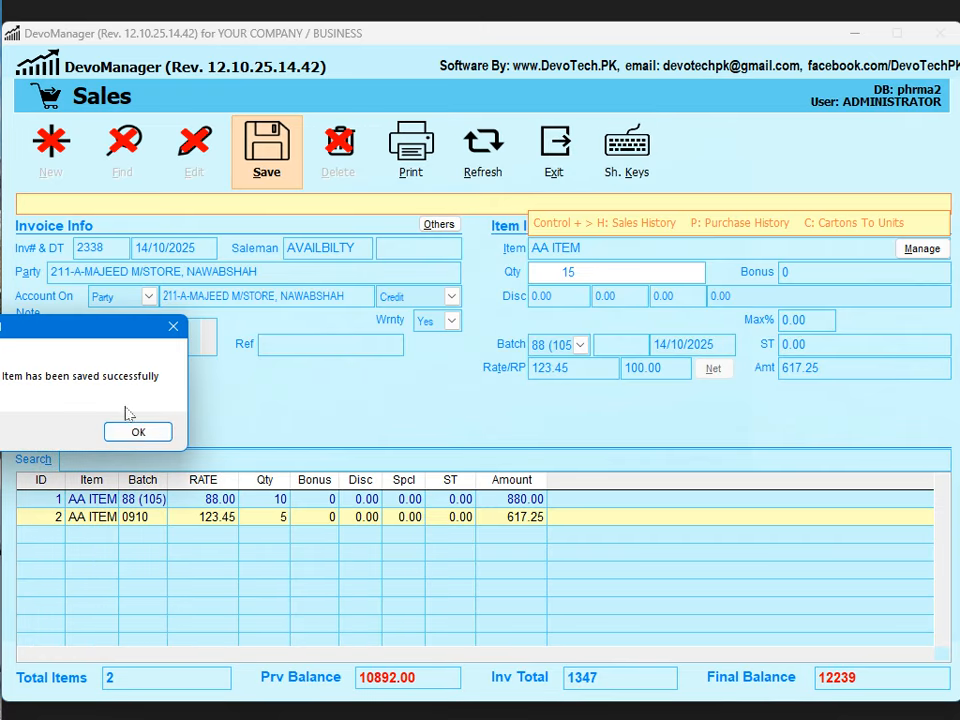
click(136, 435)
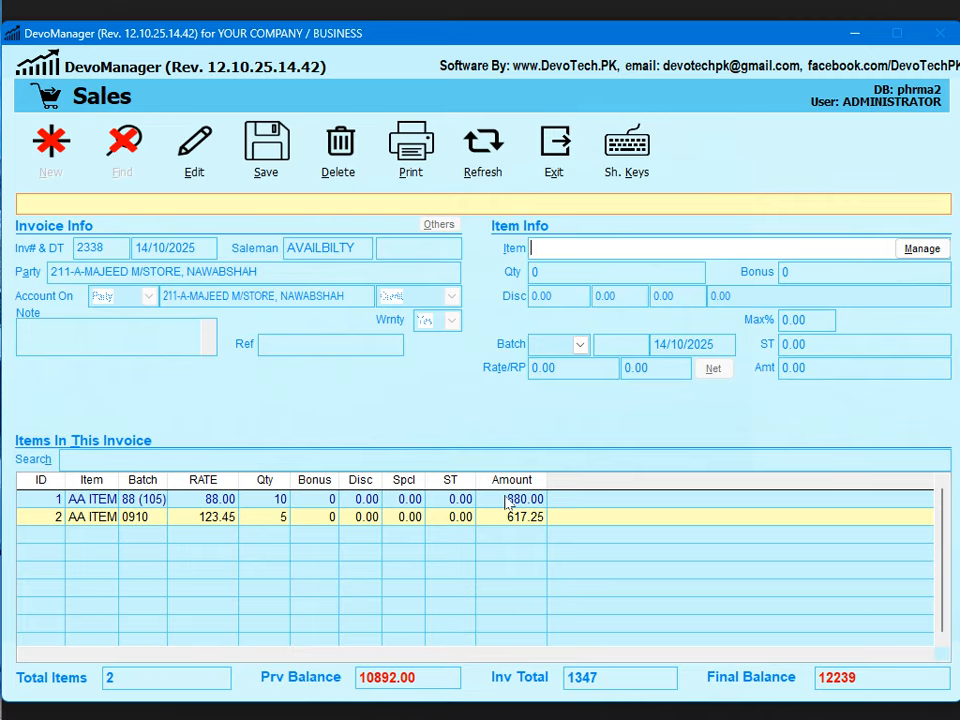
Add AA2 ITEM to the same invoice with a quantity of 10 and save it.
text(AA)
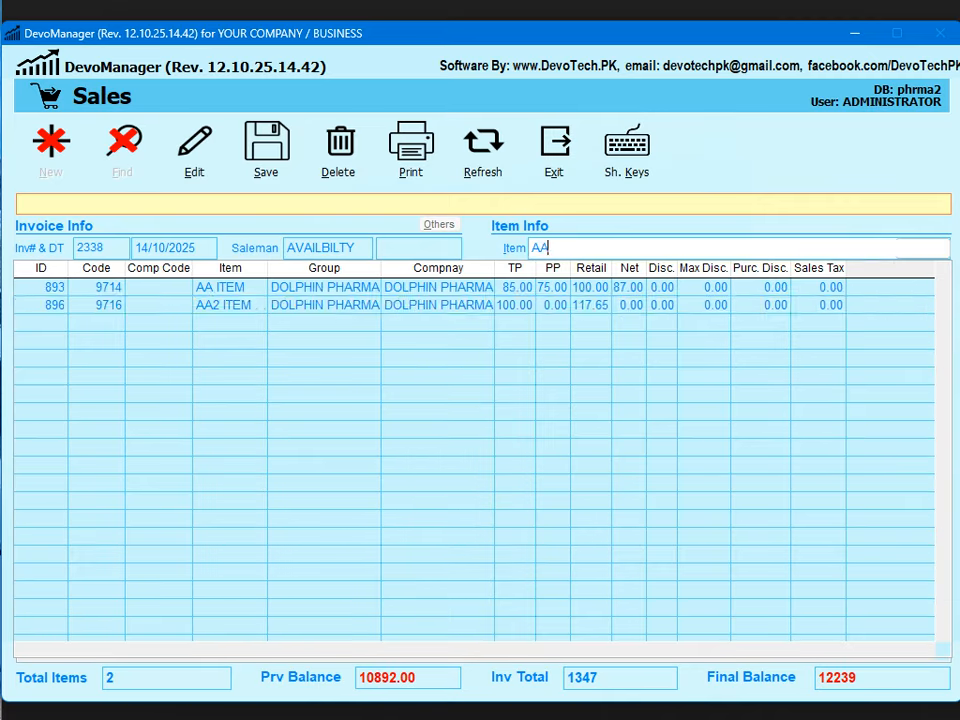
key(Down)
key(Return)
key(Return)
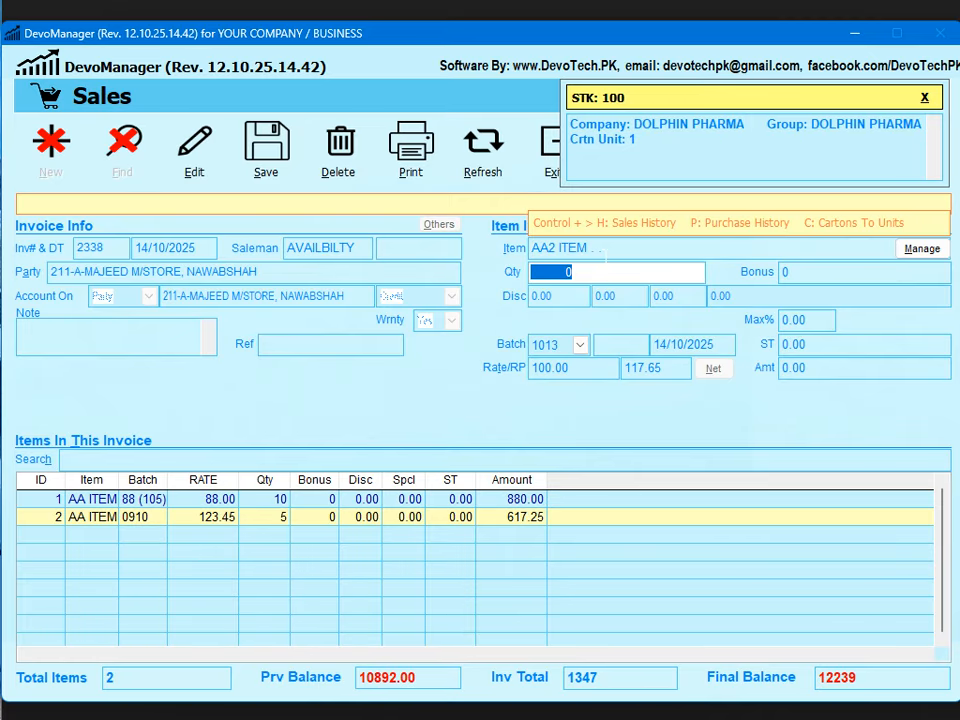
text(10)
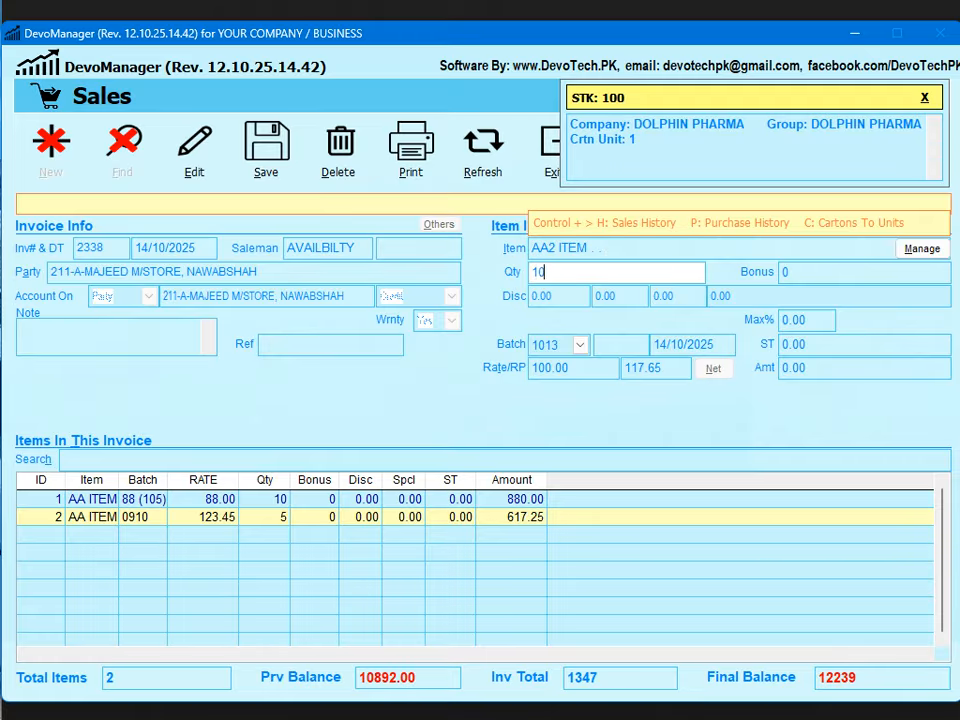
click(272, 182)
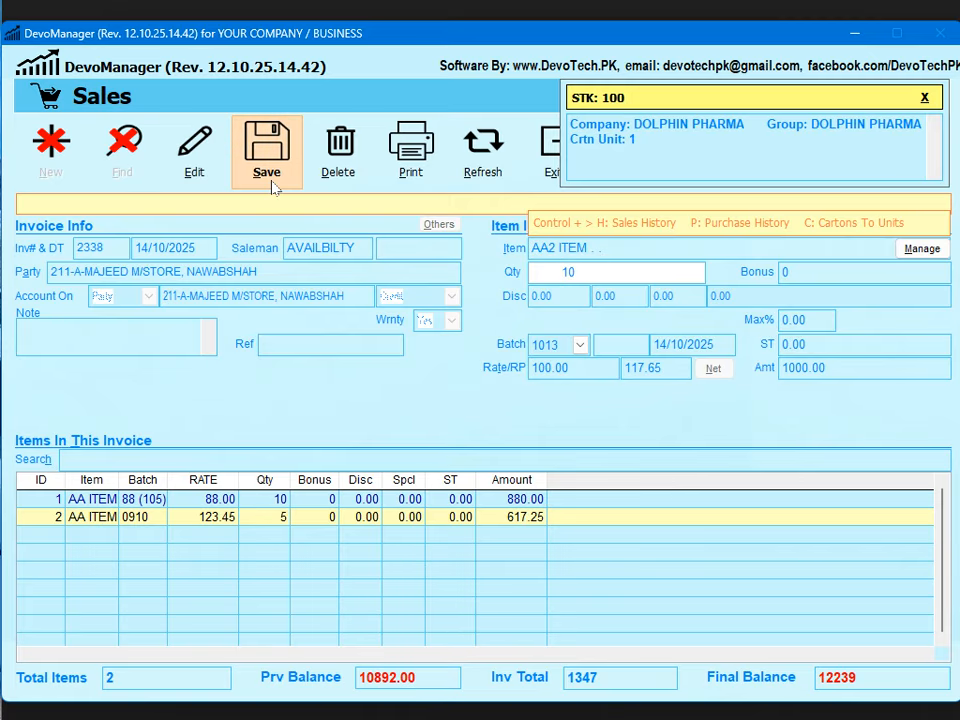
click(137, 431)
Preview the printed invoice, examine the discount applied to each item, and leave the sales screen.
click(405, 180)
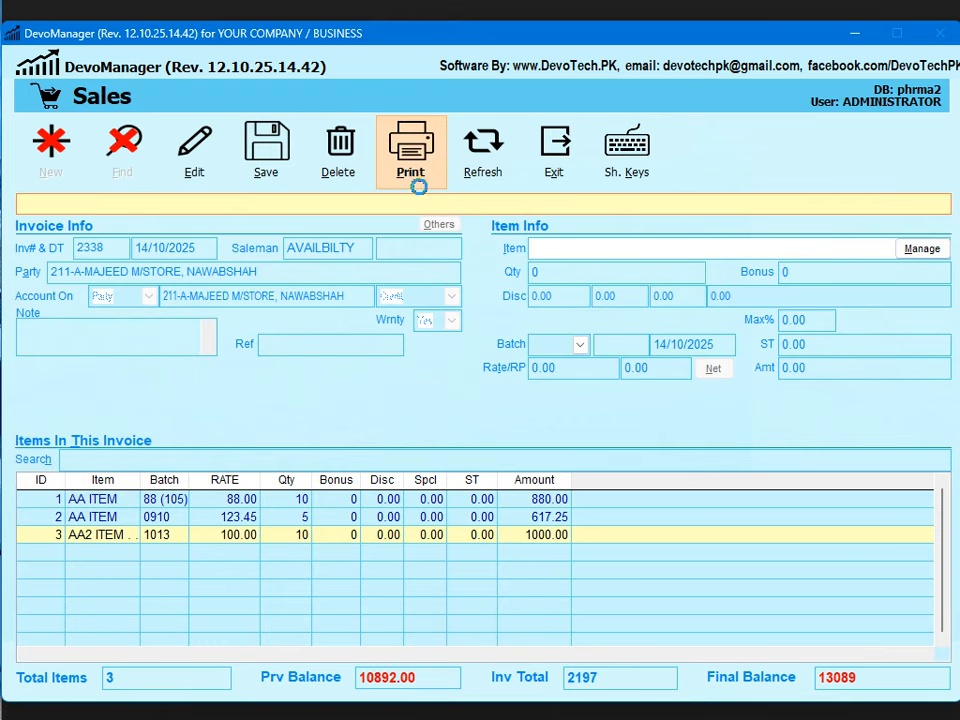
click(48, 292)
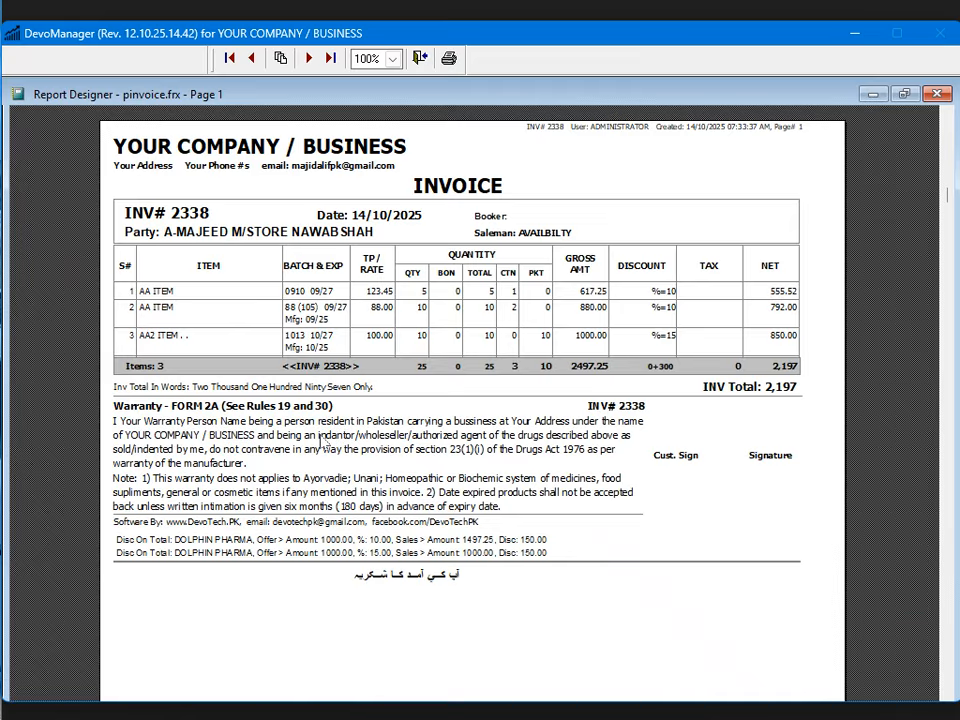
scroll(458, 440, down, 1)
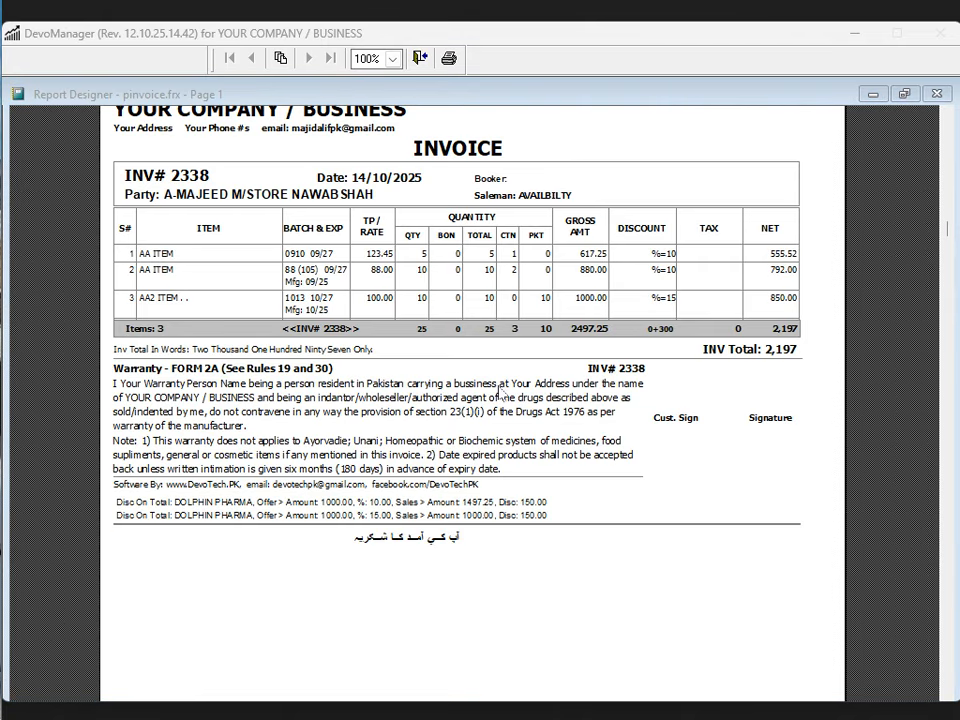
key(Escape)
click(153, 276)
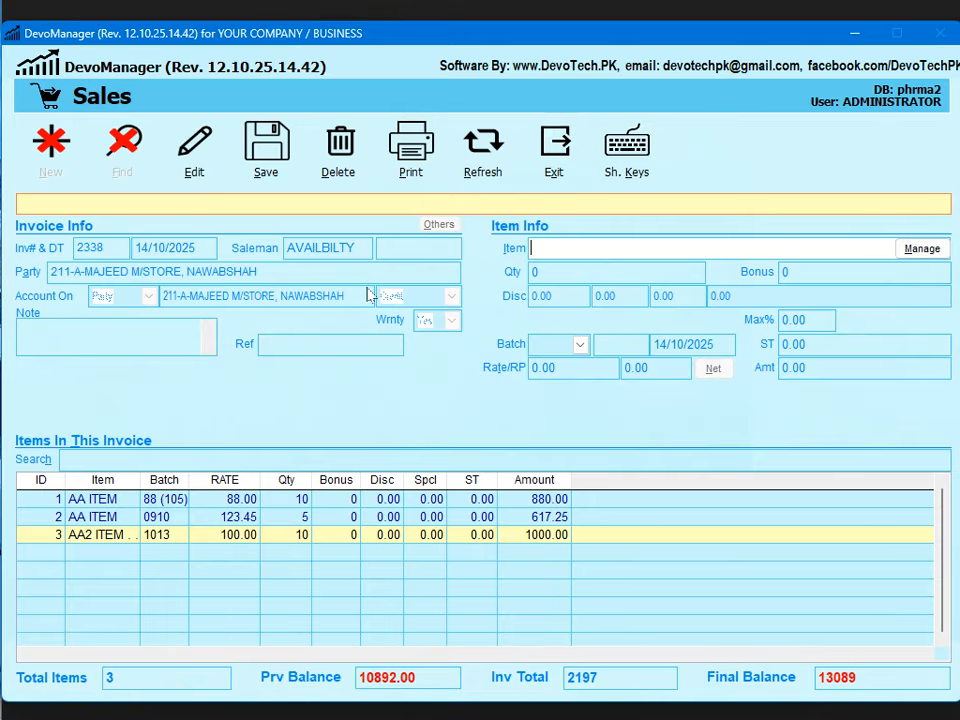
click(555, 178)
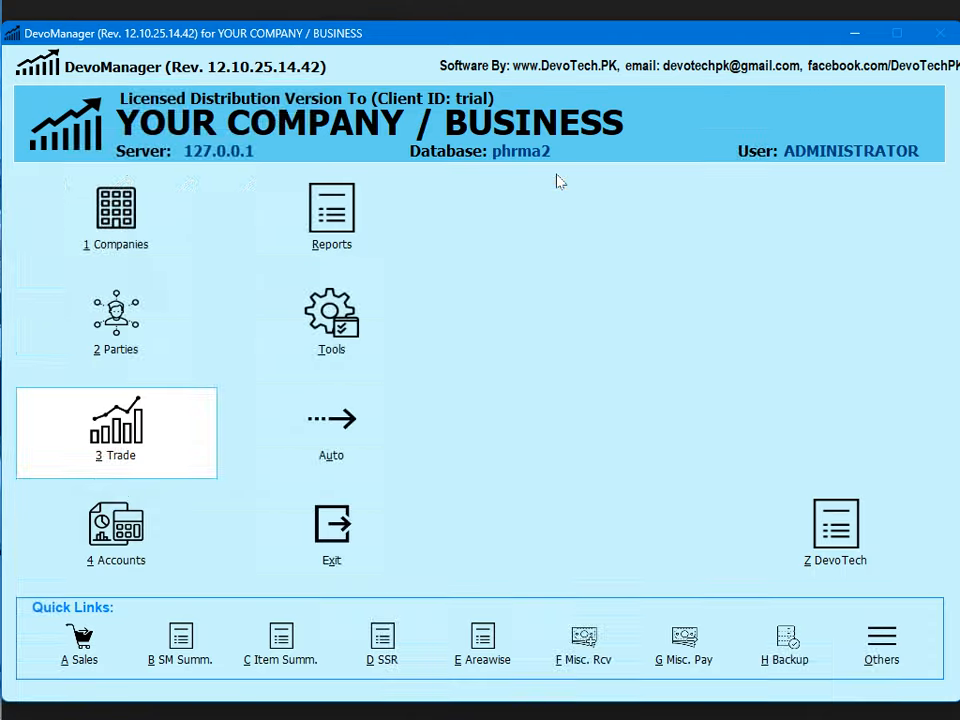
click(92, 445)
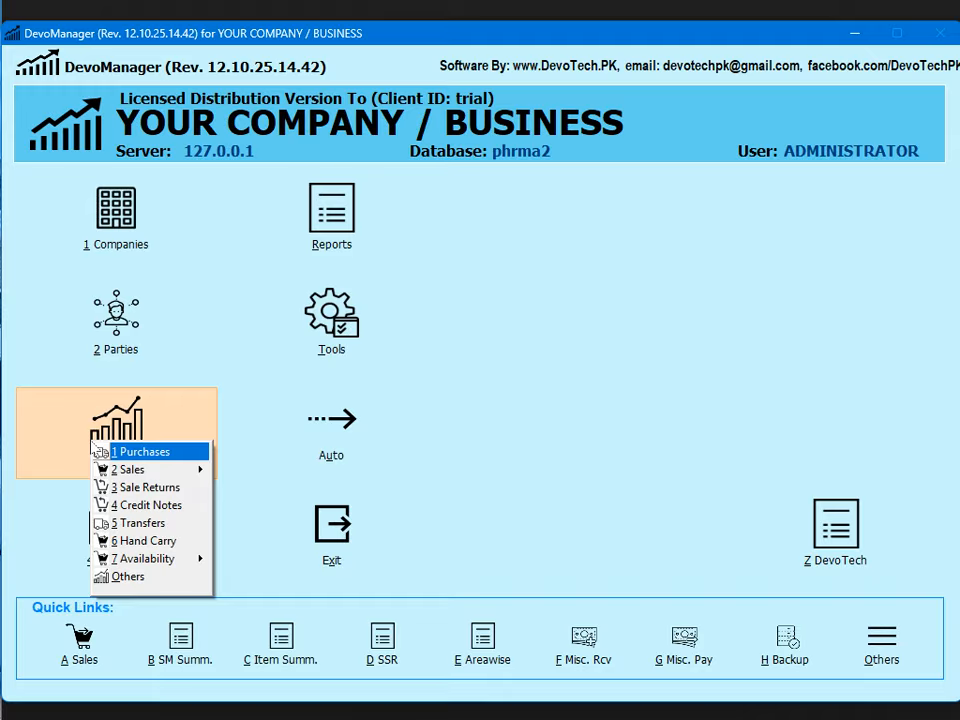
click(96, 450)
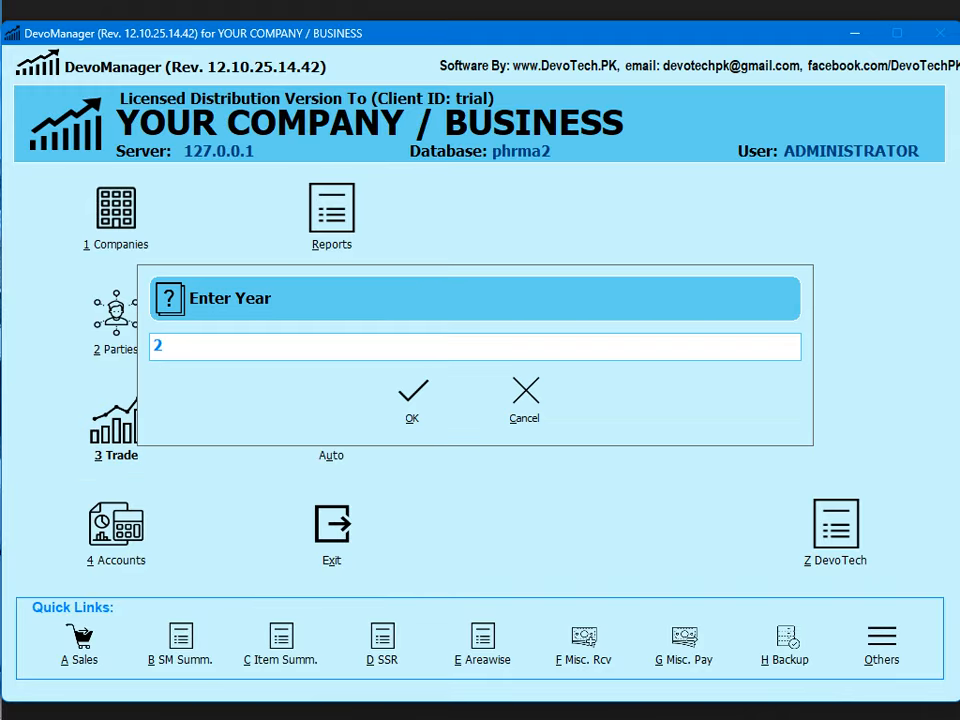
key(Escape)
click(124, 437)
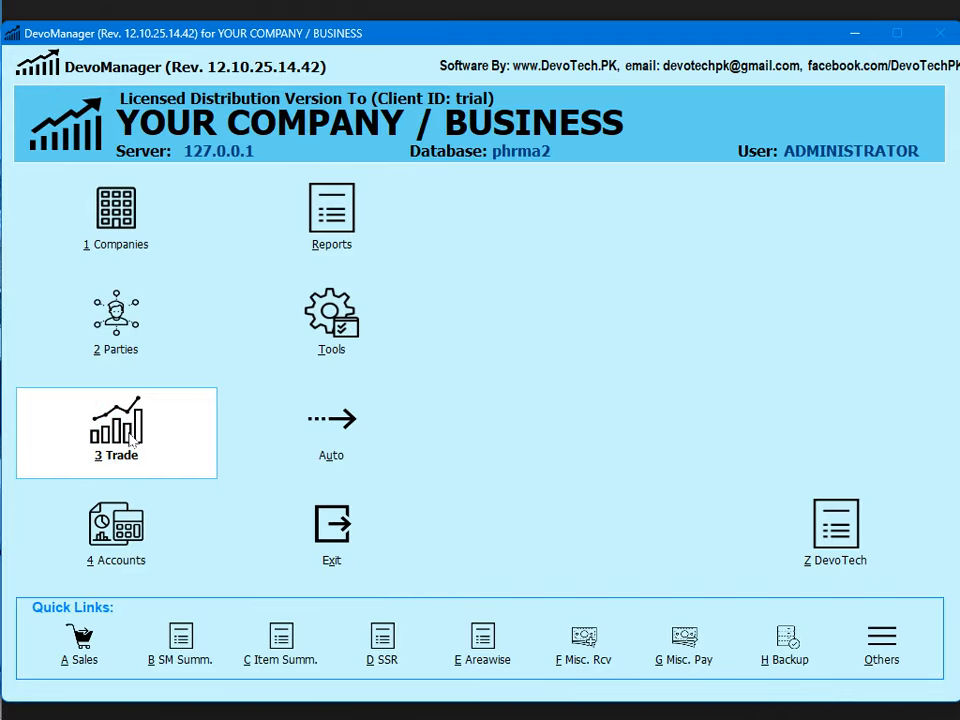
click(131, 440)
key(2)
key(1)
key(o)
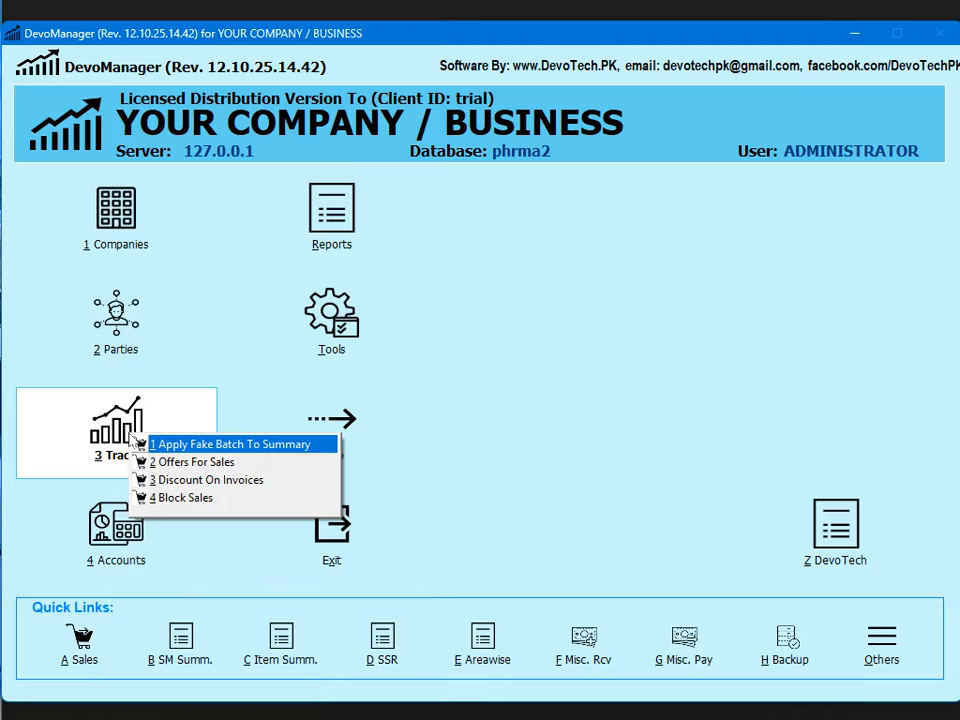
key(Down)
key(Return)
key(Escape)
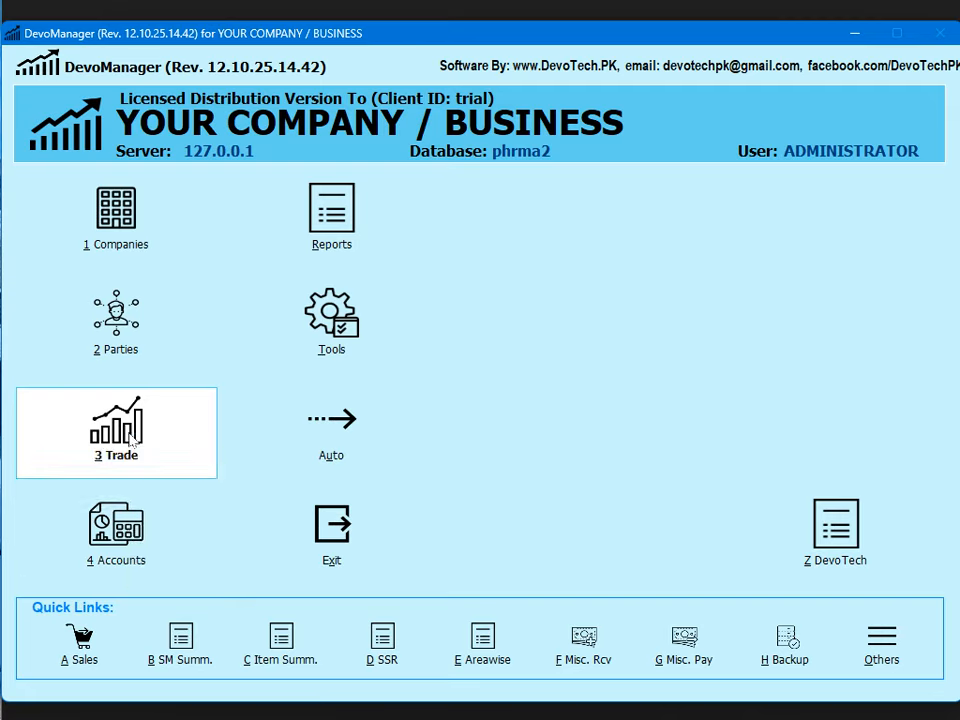
Open the discount offers for sale invoices and load the DOLPHIN 1 offer by searching for DOL.
click(130, 440)
key(2)
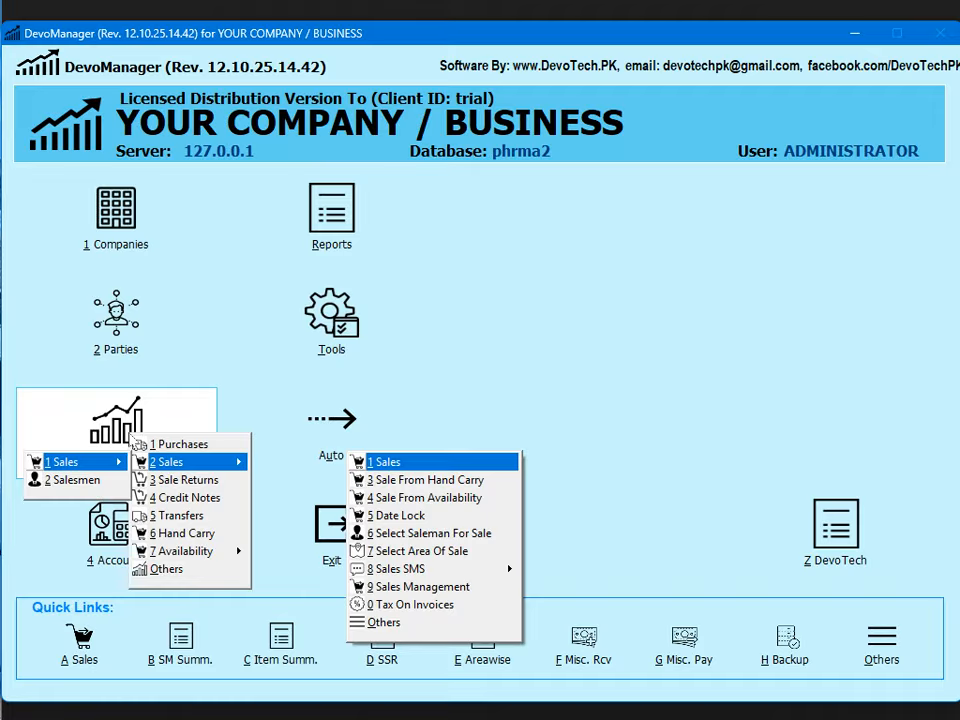
key(o)
key(3)
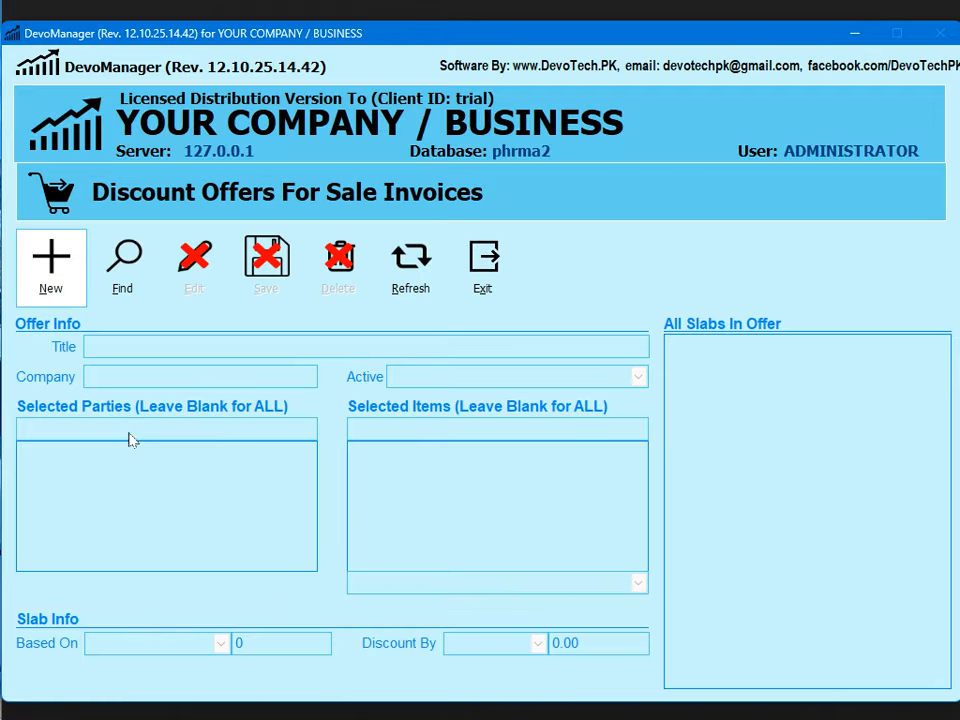
click(120, 277)
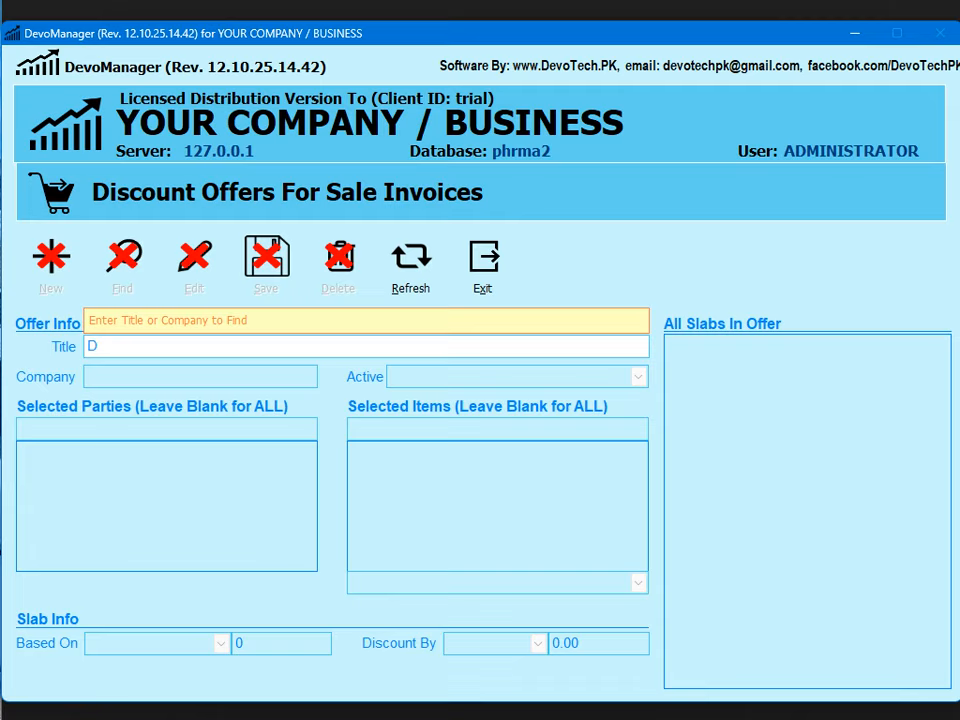
text(DOL)
key(Down)
key(Return)
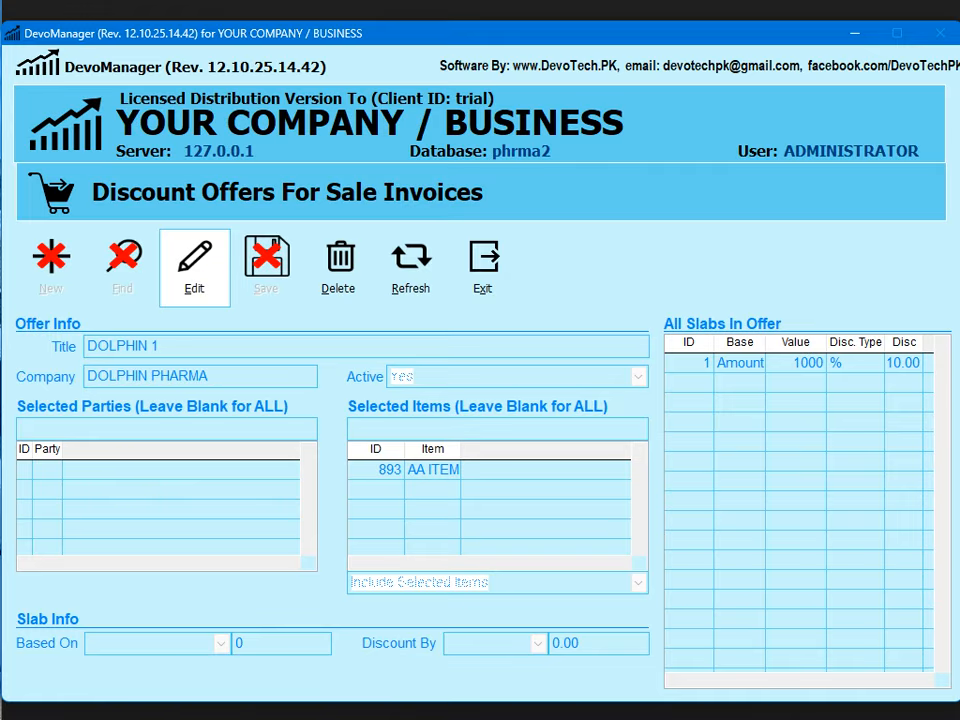
Open the DOLPHIN 1 offer's items for editing and try to edit its 10% Amount slab.
right_click(108, 447)
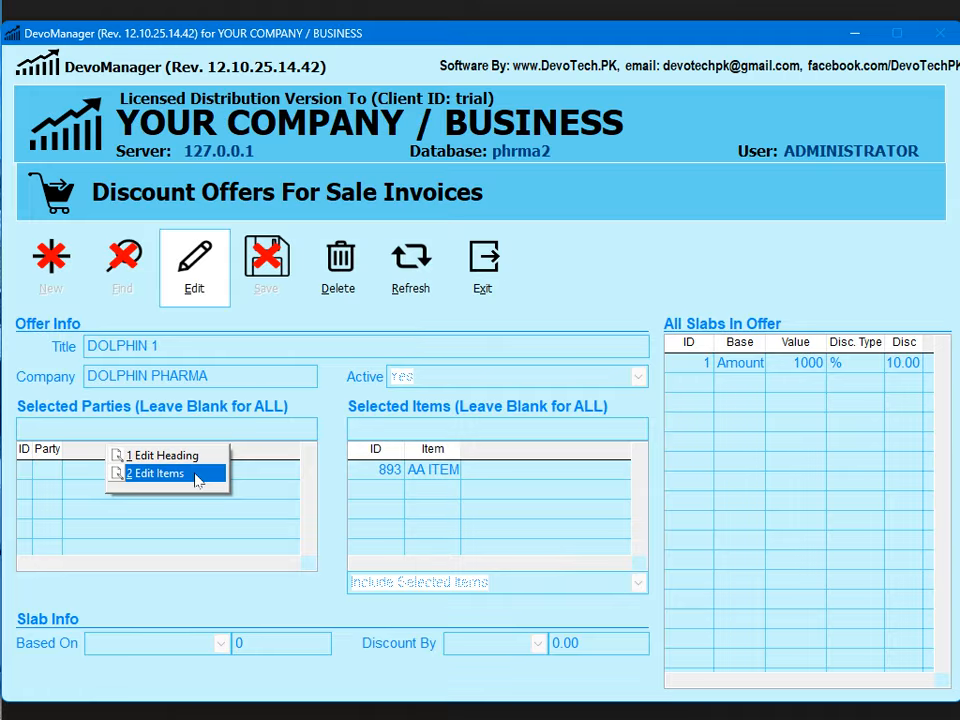
click(197, 473)
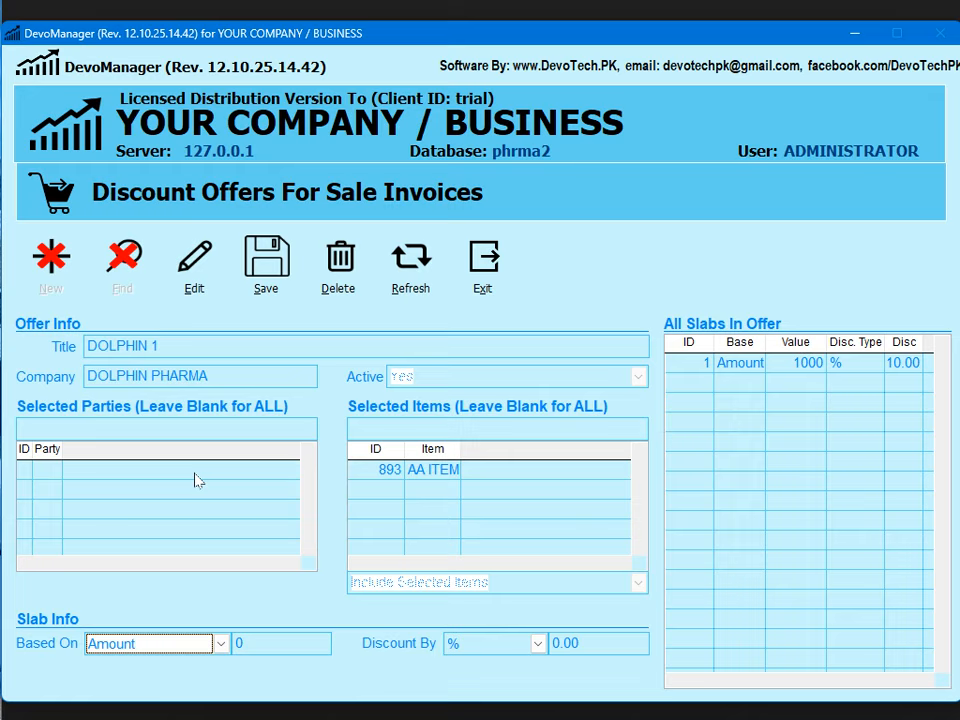
click(791, 372)
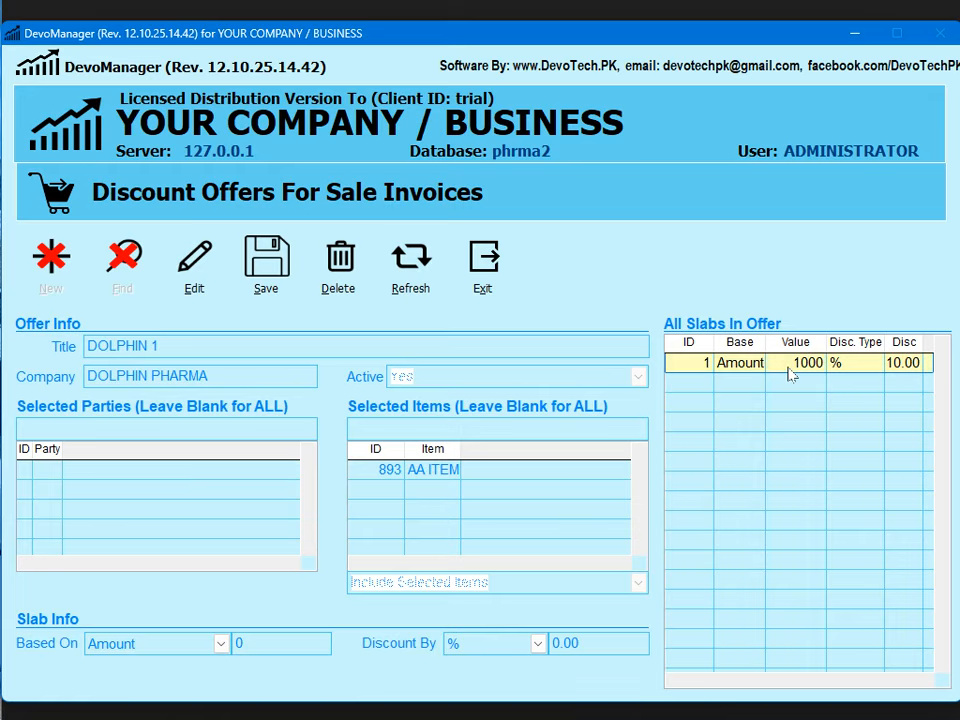
click(193, 295)
drag(124, 343, 410, 392)
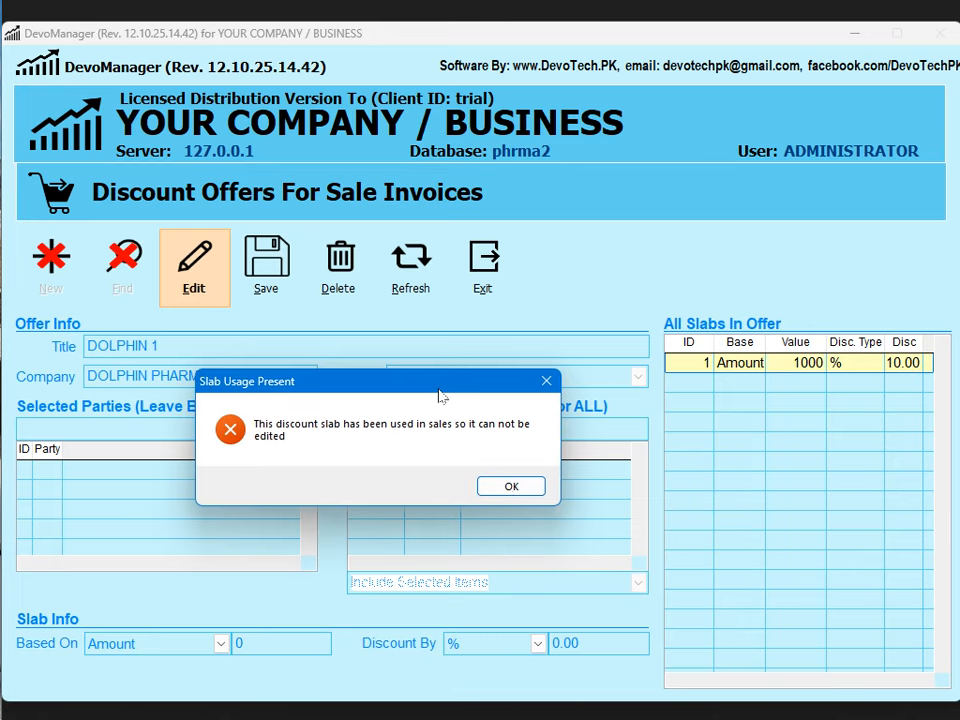
Try to delete the 10% Amount slab along with the whole DOLPHIN 1 offer.
click(502, 484)
click(339, 302)
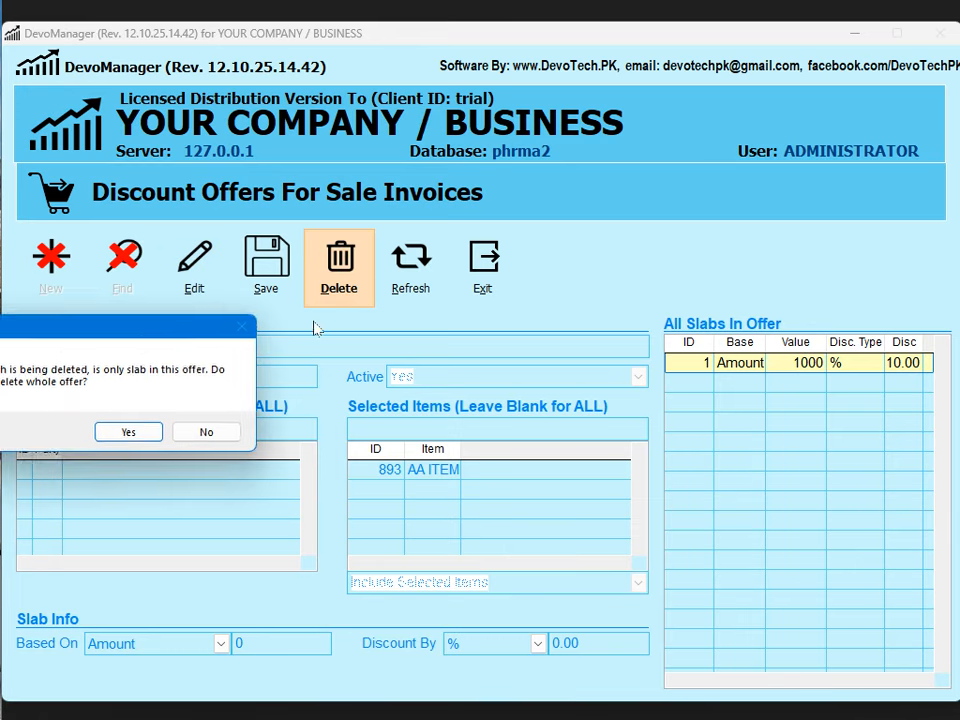
drag(141, 335, 413, 340)
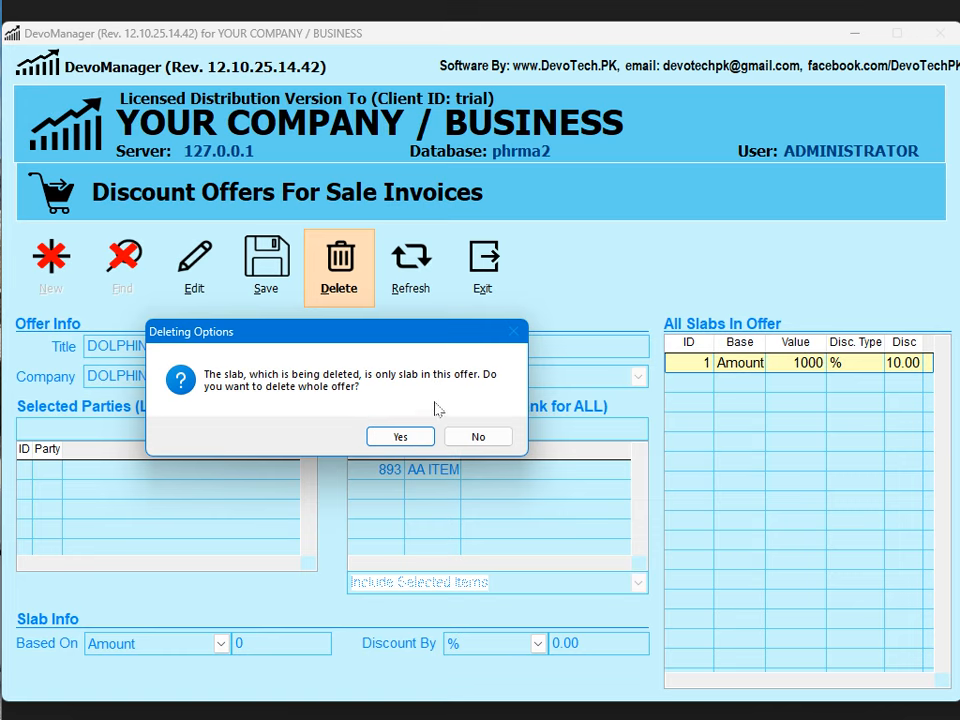
click(400, 437)
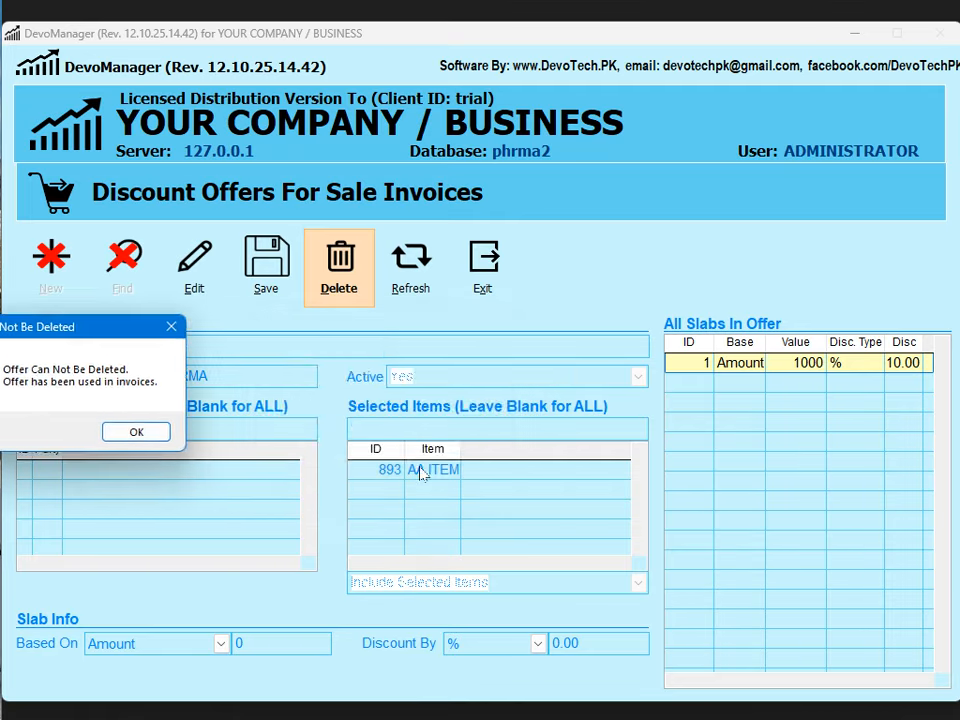
drag(124, 334, 438, 347)
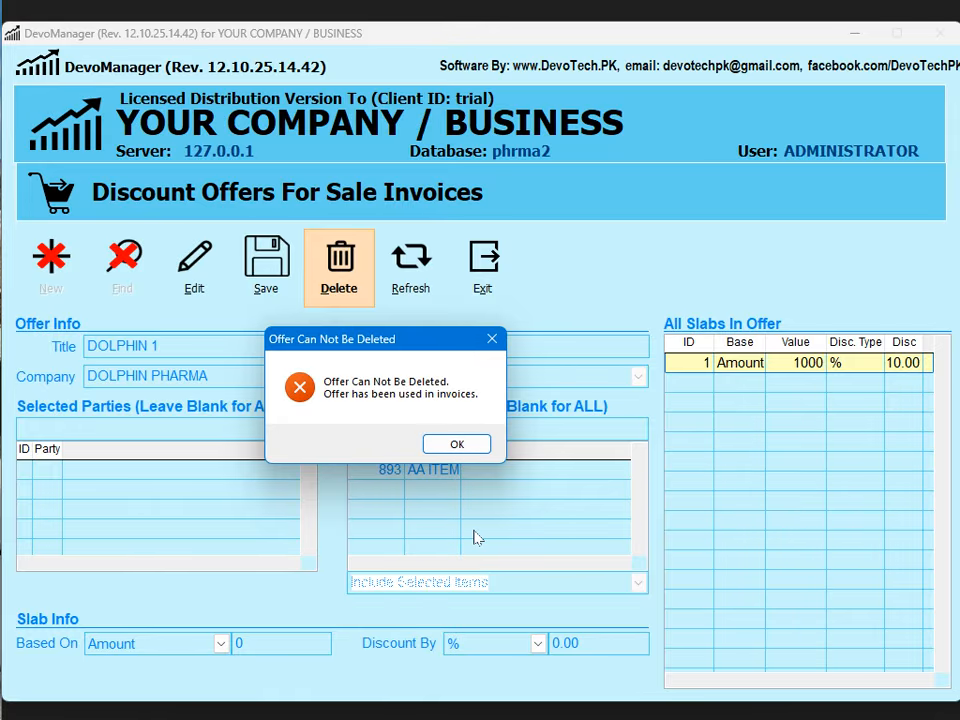
click(459, 444)
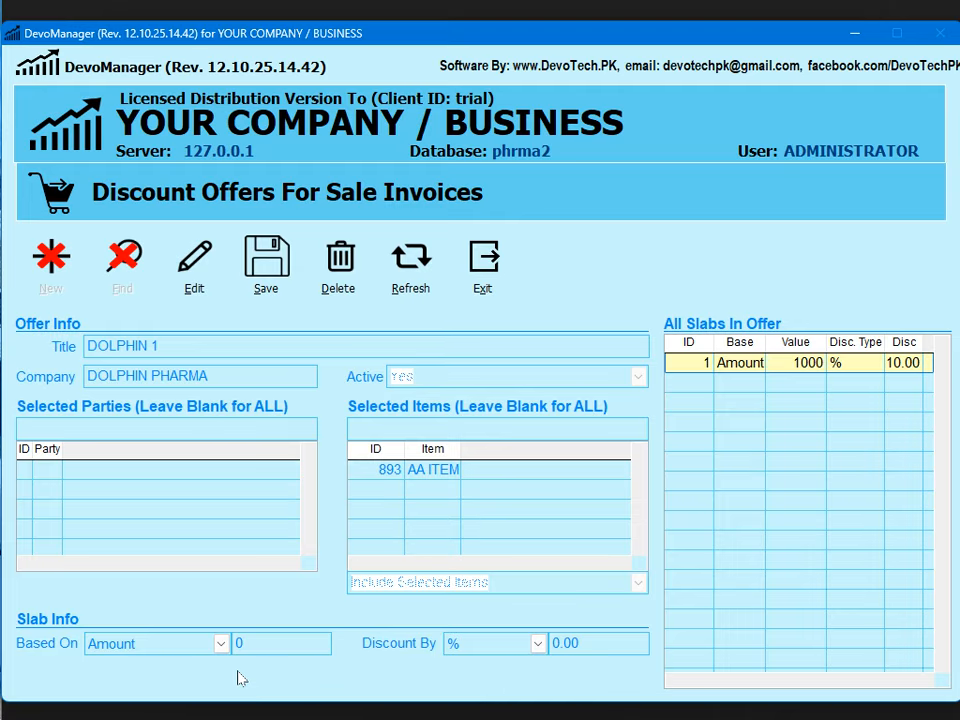
click(220, 643)
click(150, 663)
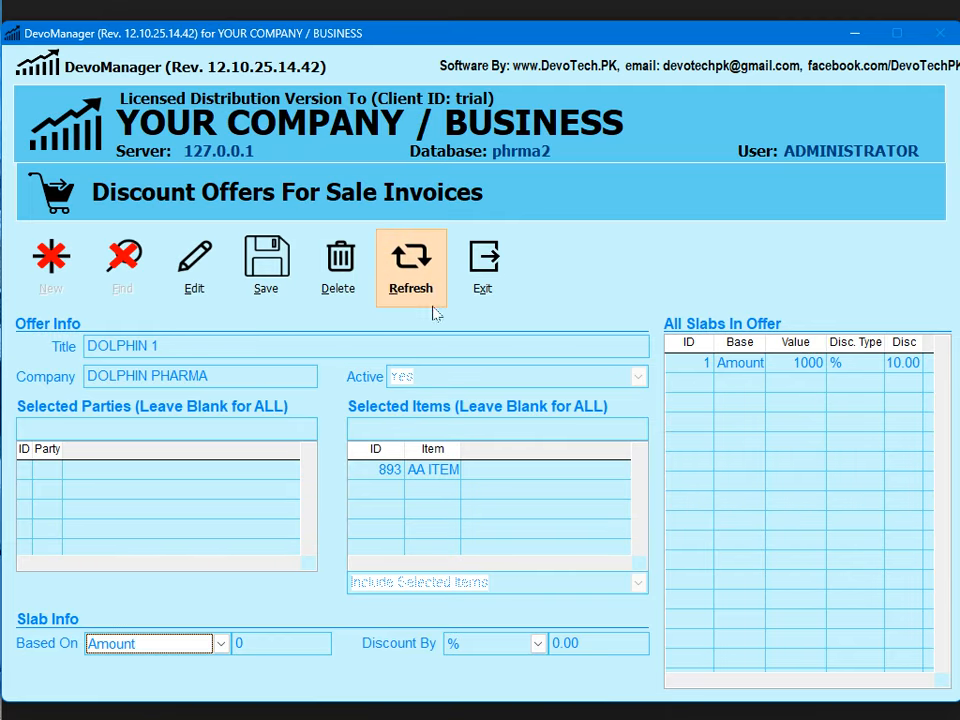
Refresh the form and reload the DOLPHIN 1 offer by searching for DOL.
click(425, 298)
click(128, 298)
text(DOL)
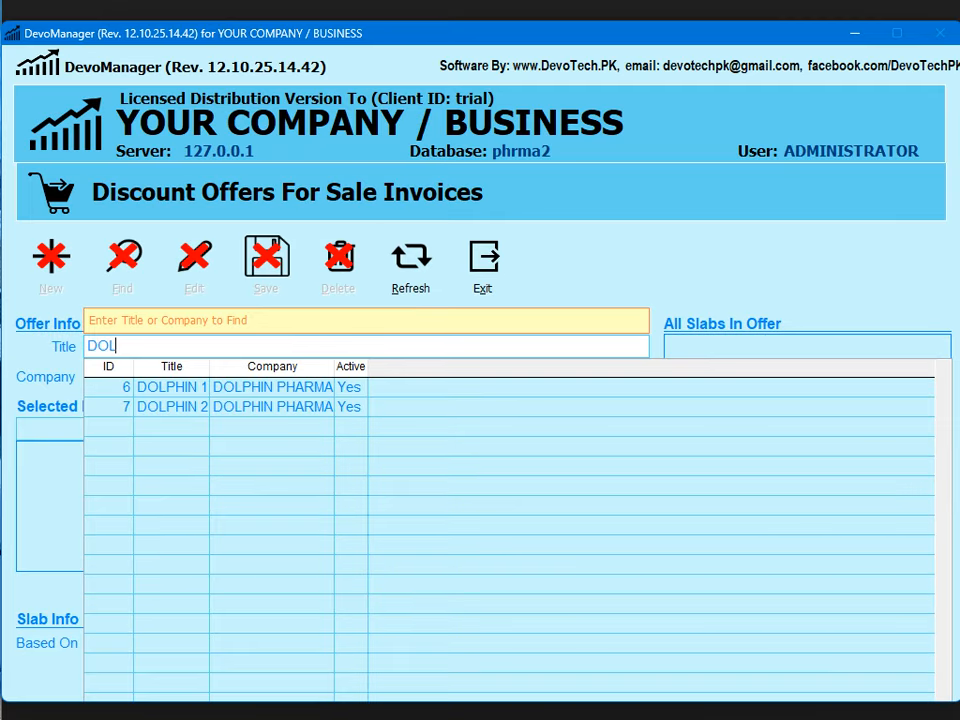
click(137, 386)
Open the DOLPHIN 1 offer's heading for editing, reading and accepting the notice about an offer already used in sales.
right_click(141, 391)
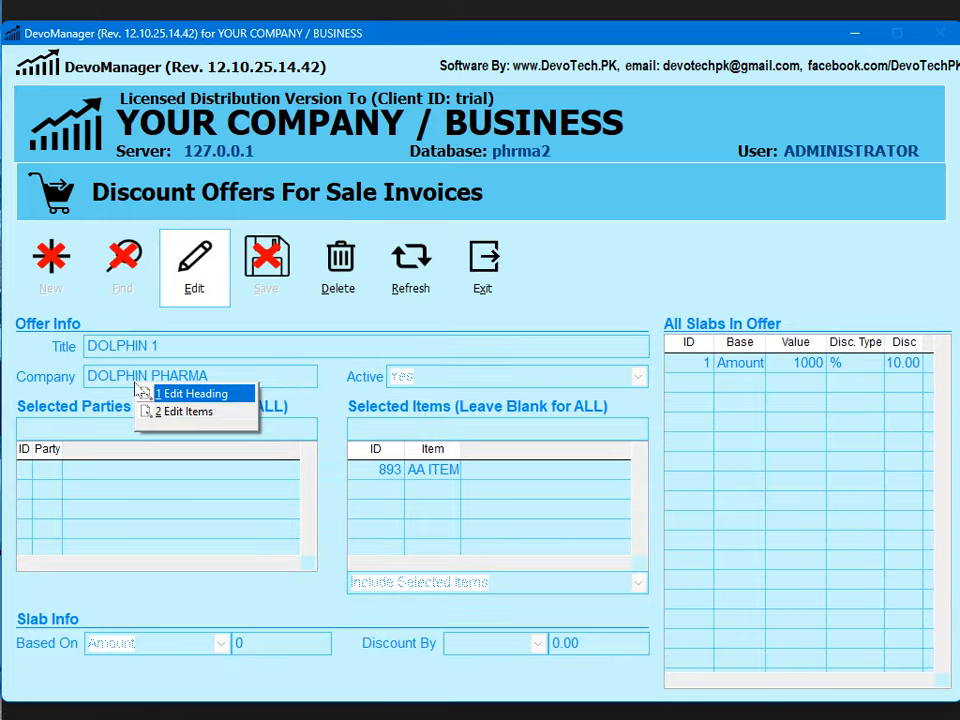
click(141, 392)
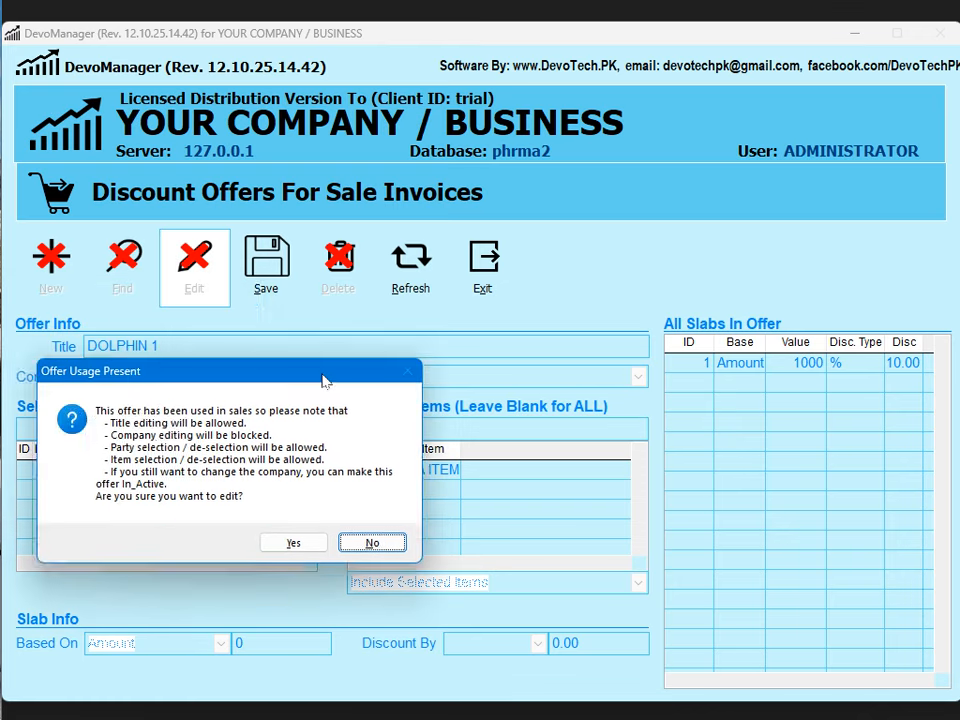
drag(298, 394, 501, 396)
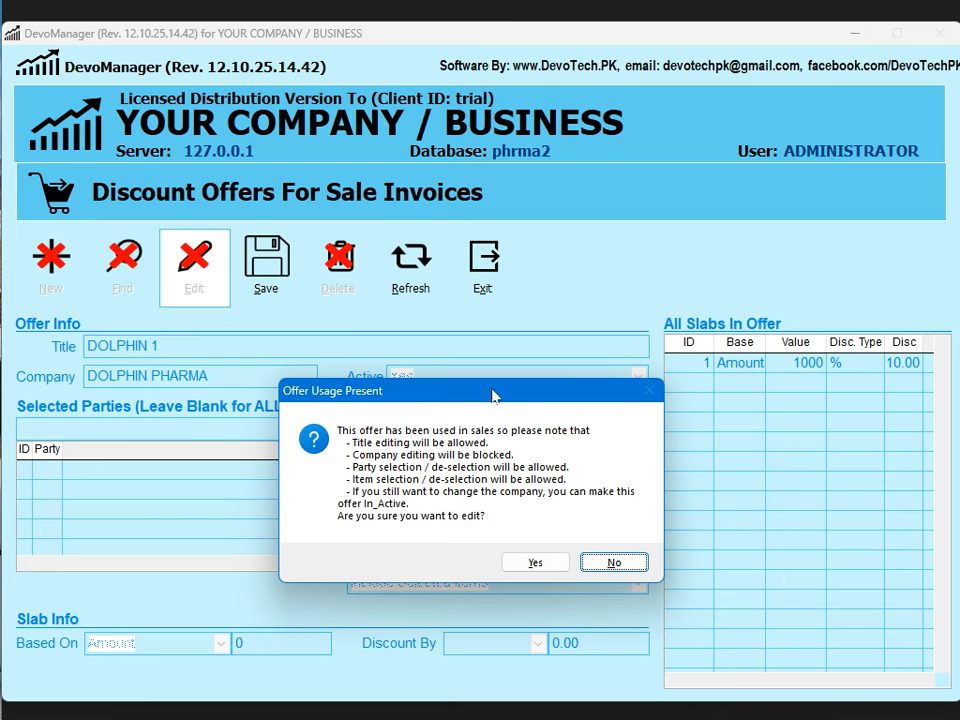
drag(493, 396, 321, 328)
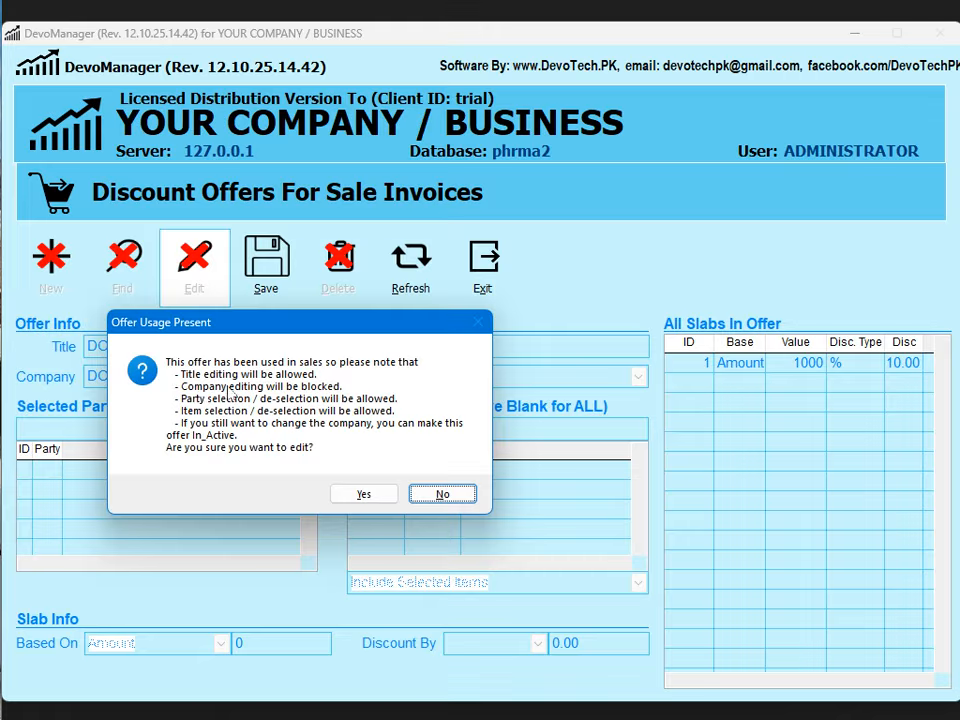
drag(290, 335, 348, 419)
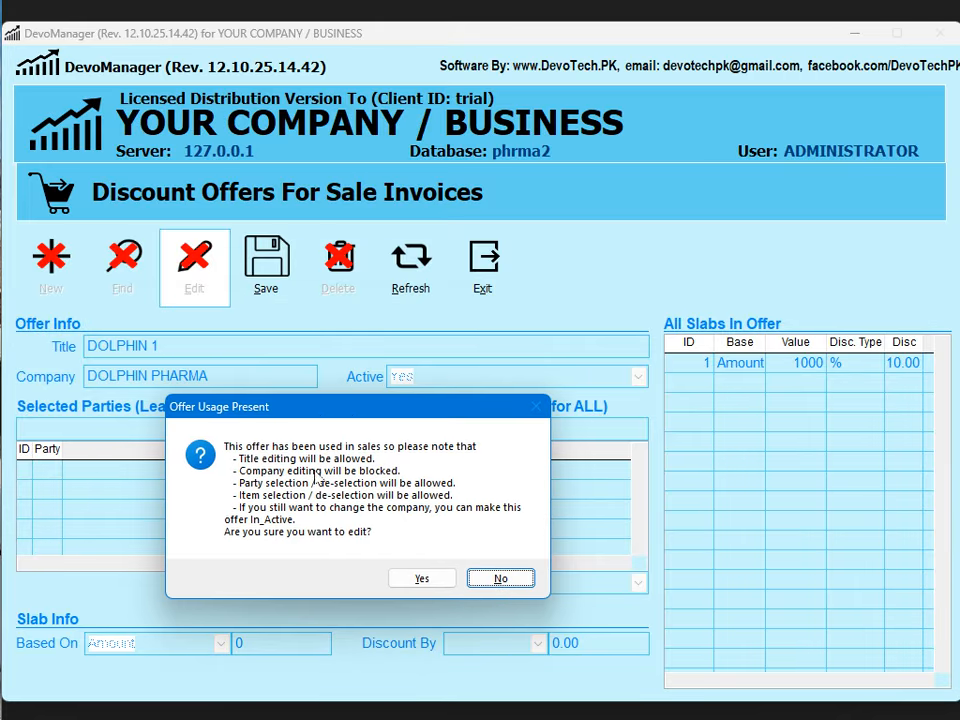
drag(318, 407, 266, 437)
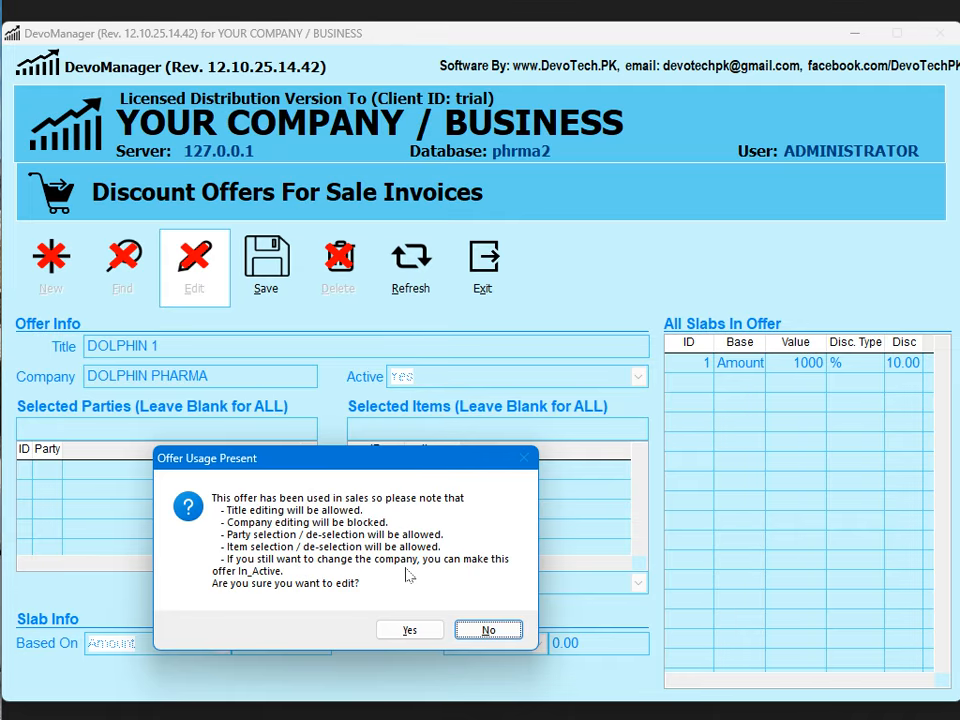
drag(340, 460, 418, 461)
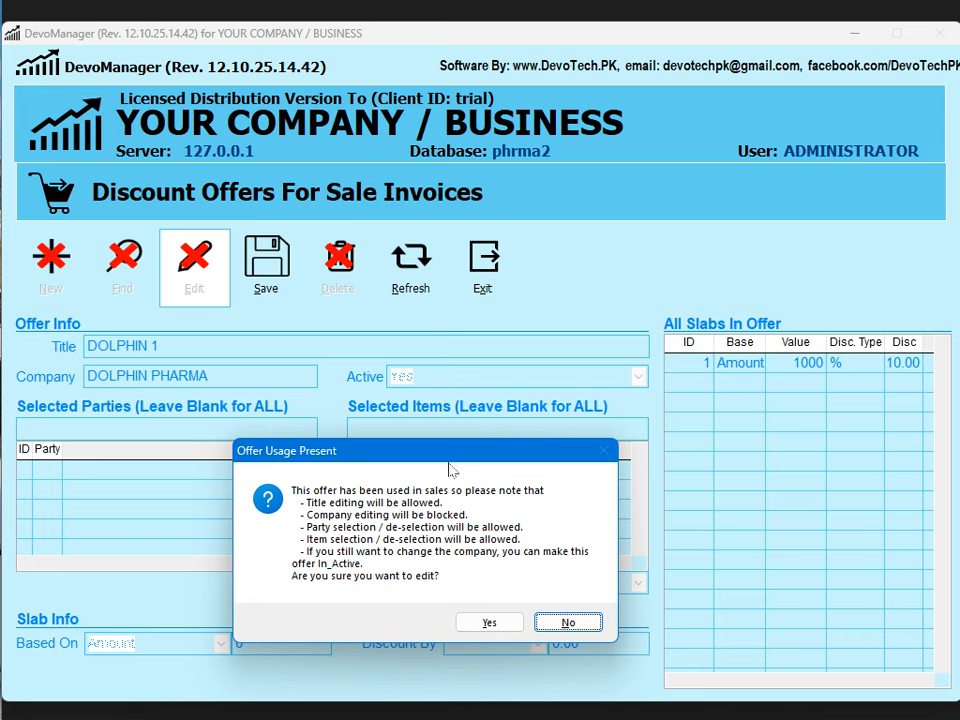
click(487, 623)
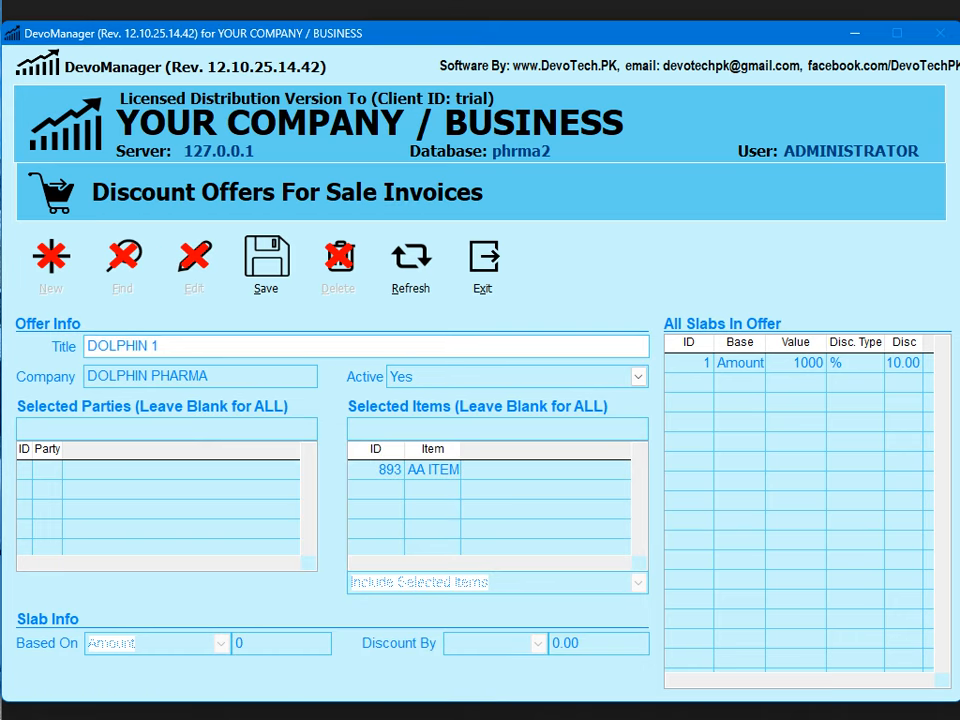
drag(190, 345, 27, 340)
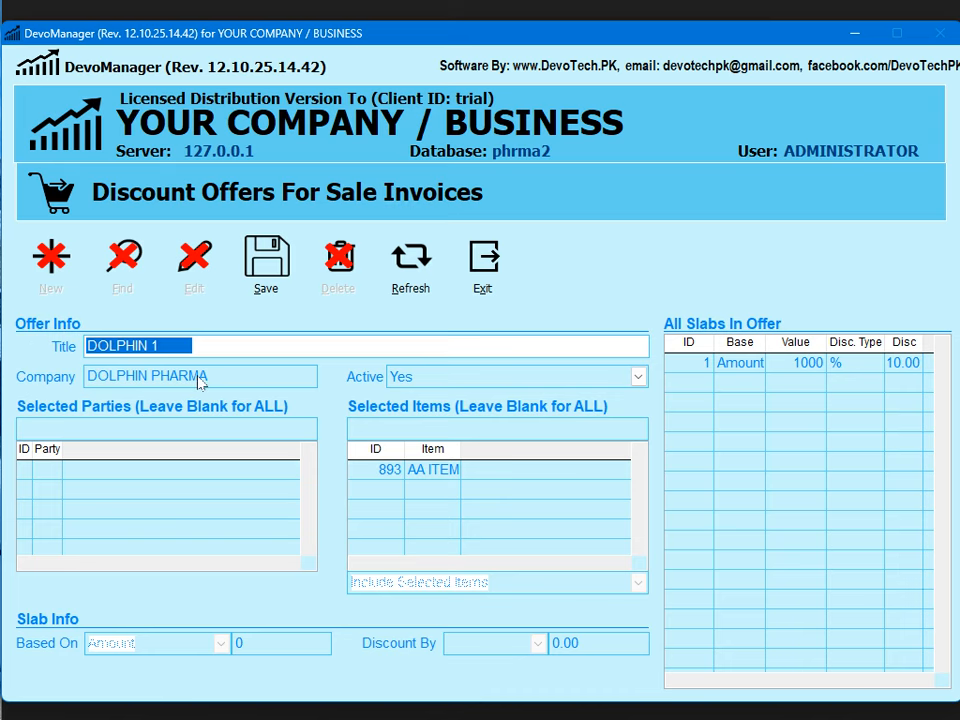
click(412, 380)
click(414, 391)
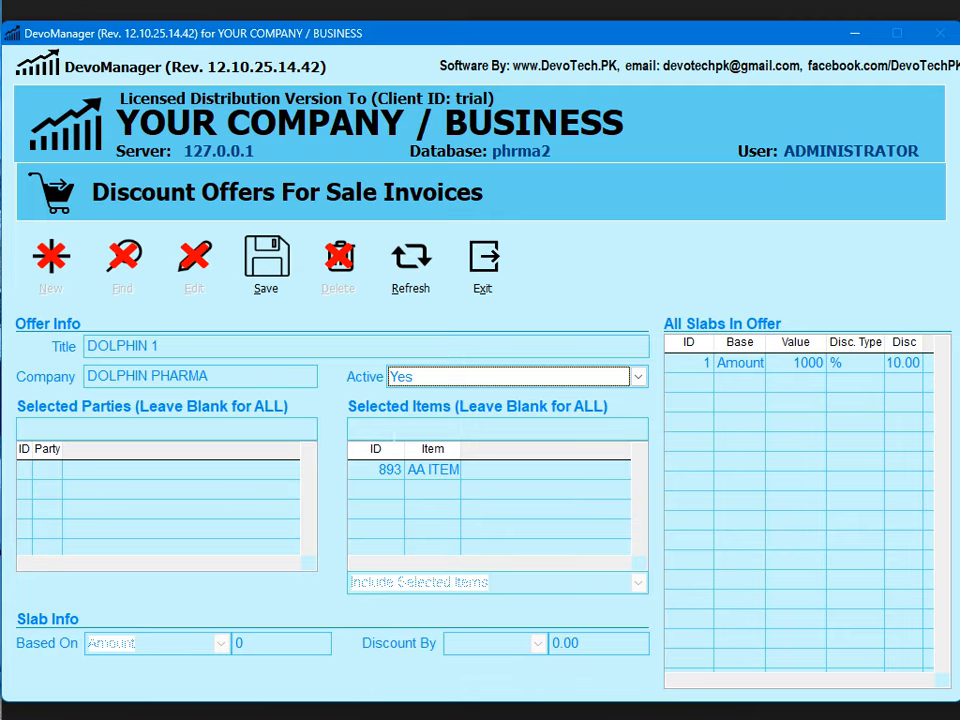
Add AA2 ITEM to the DOLPHIN 1 offer's selected items and remove it again.
key(Tab)
text(AA)
key(Down)
key(Return)
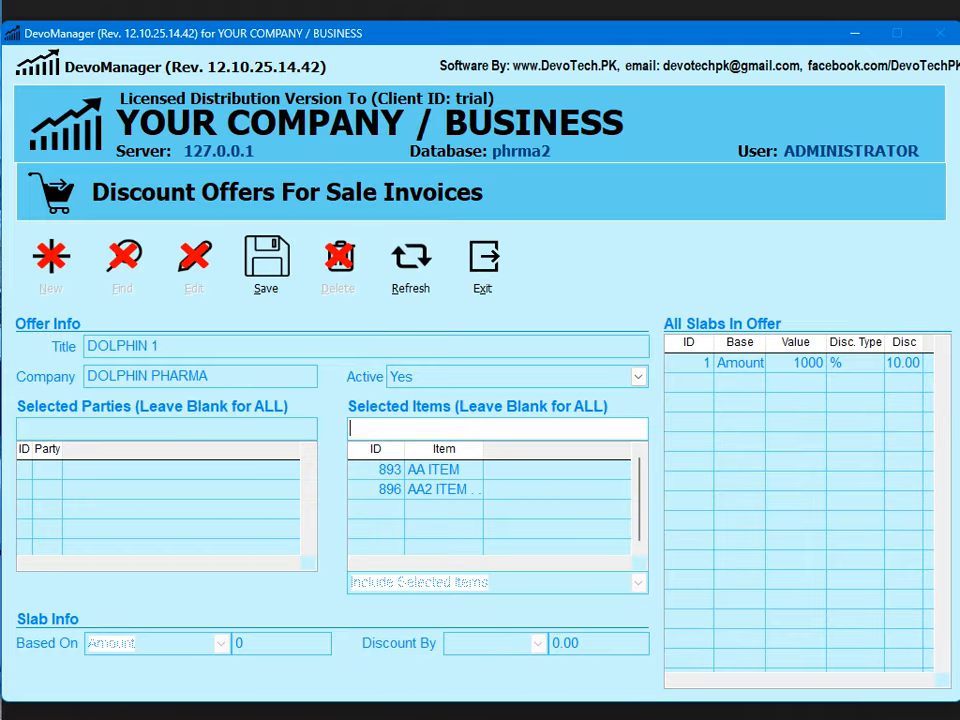
click(432, 495)
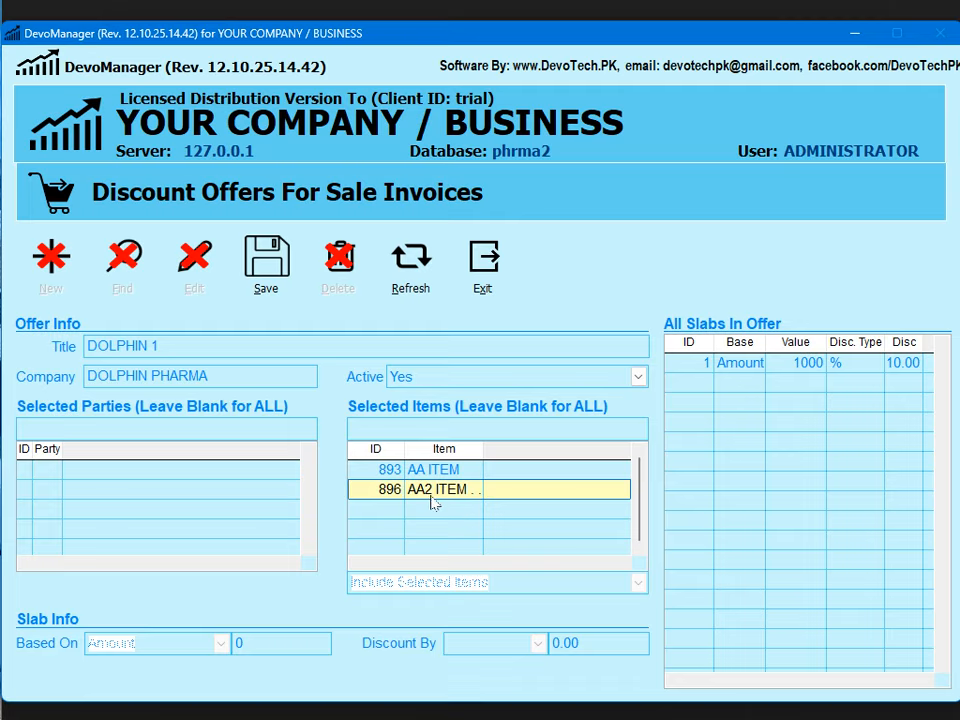
key(Delete)
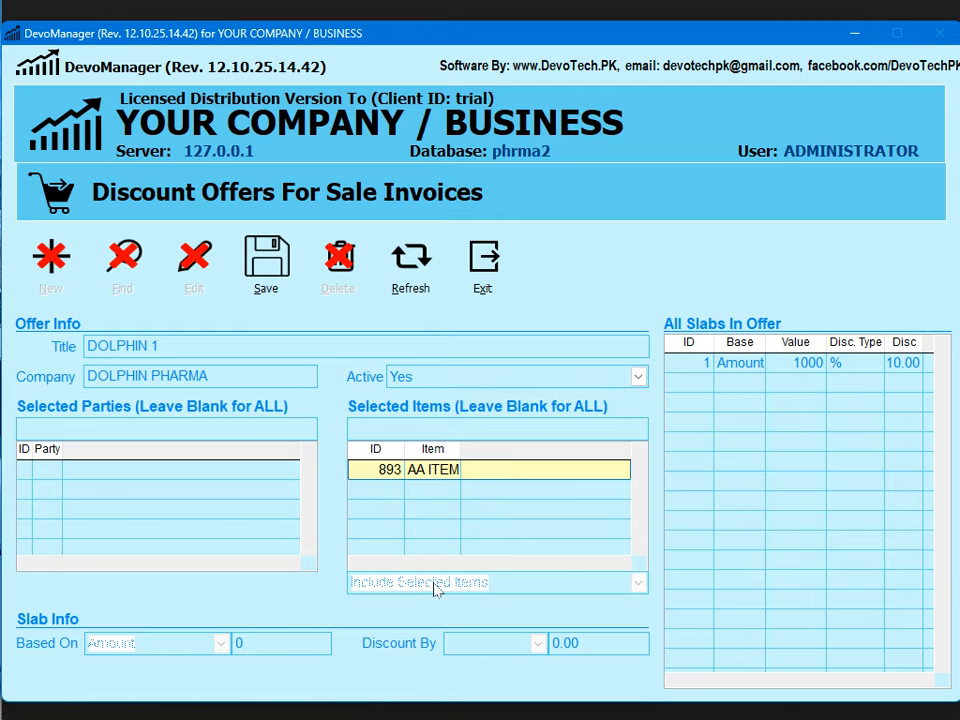
Try to remove AA ITEM from the DOLPHIN 1 offer's selected items.
key(Delete)
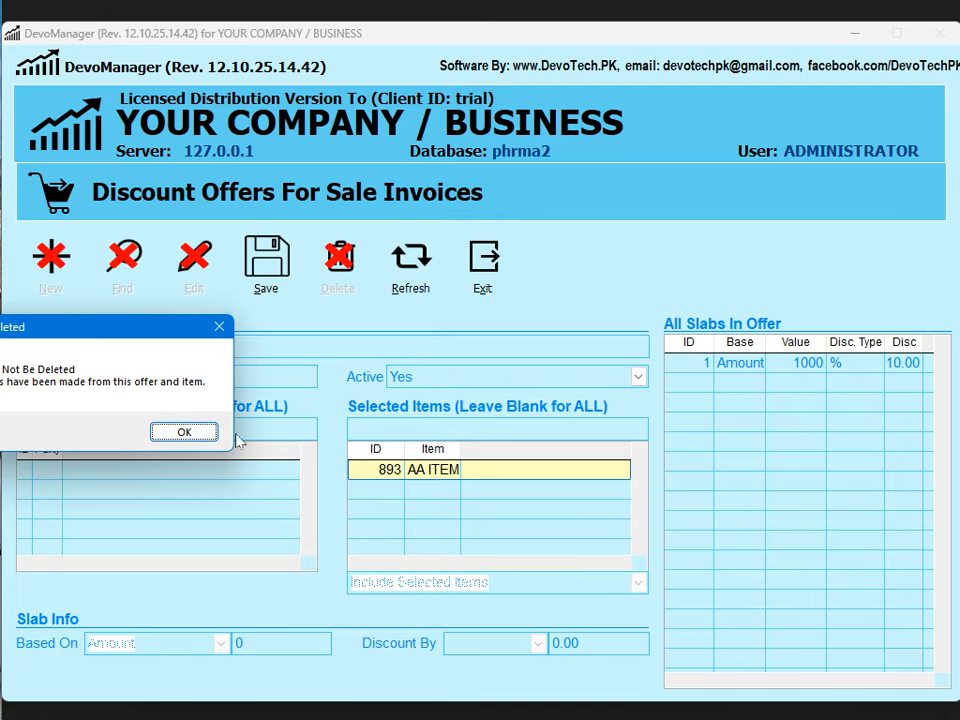
drag(95, 337, 462, 350)
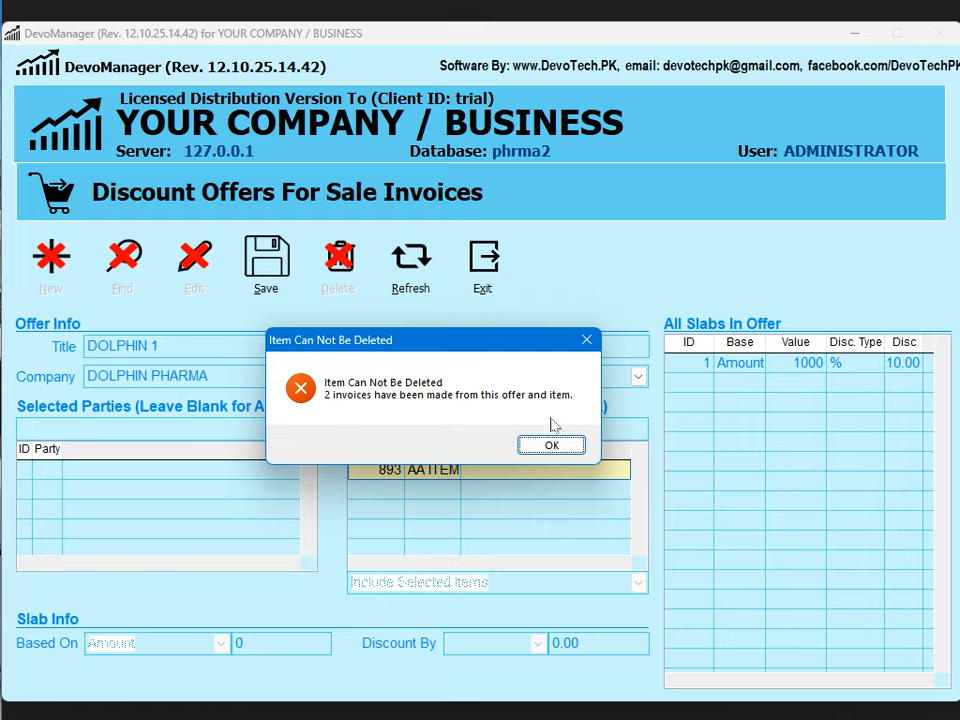
click(549, 449)
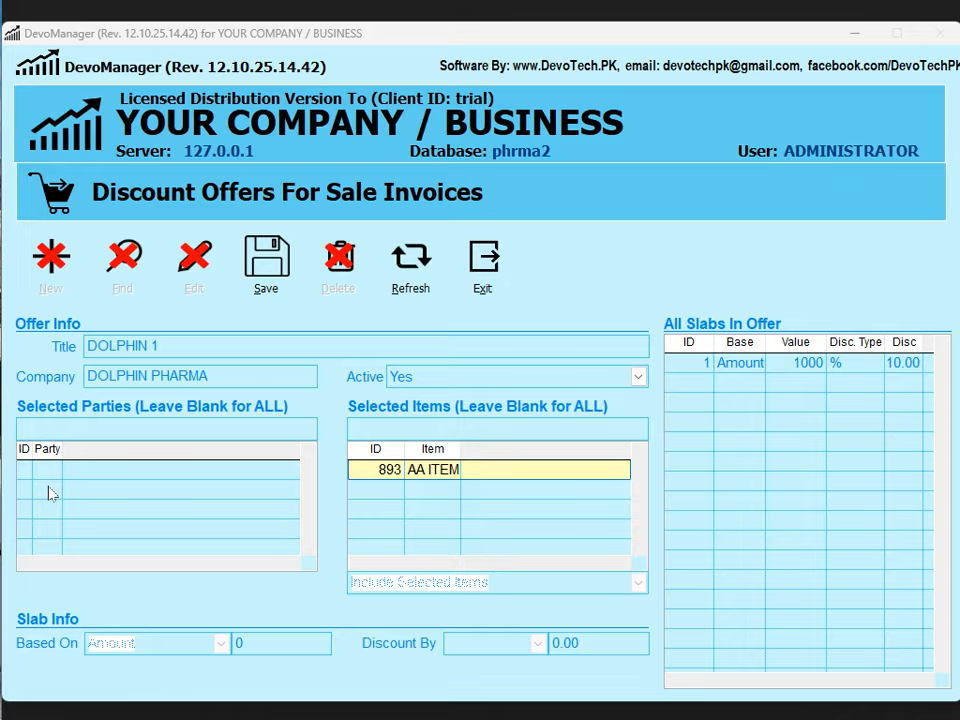
click(455, 377)
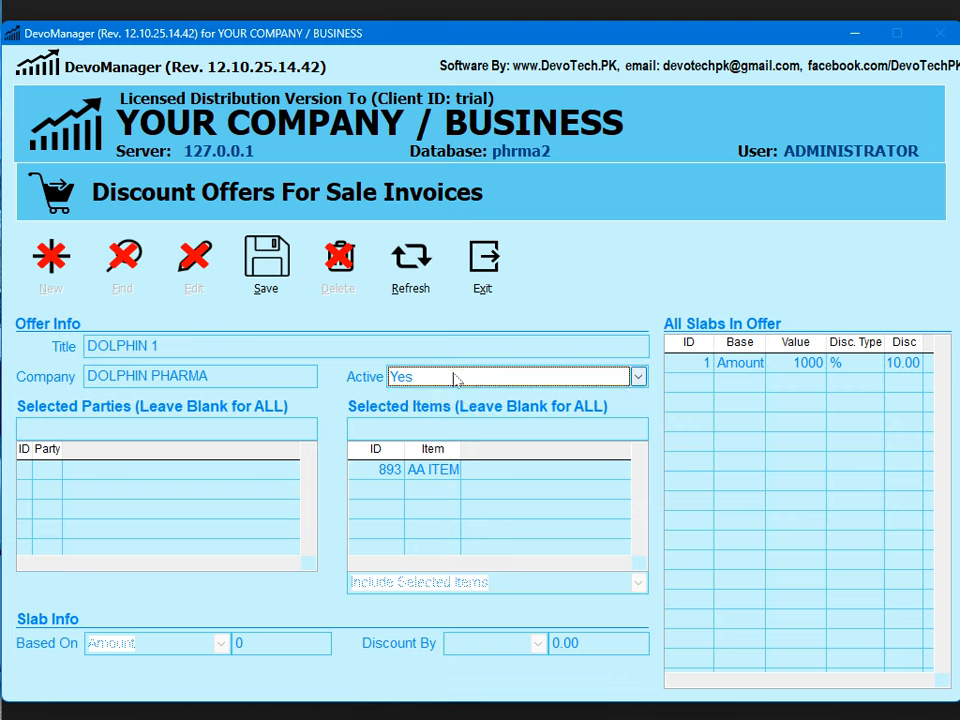
click(453, 380)
click(455, 382)
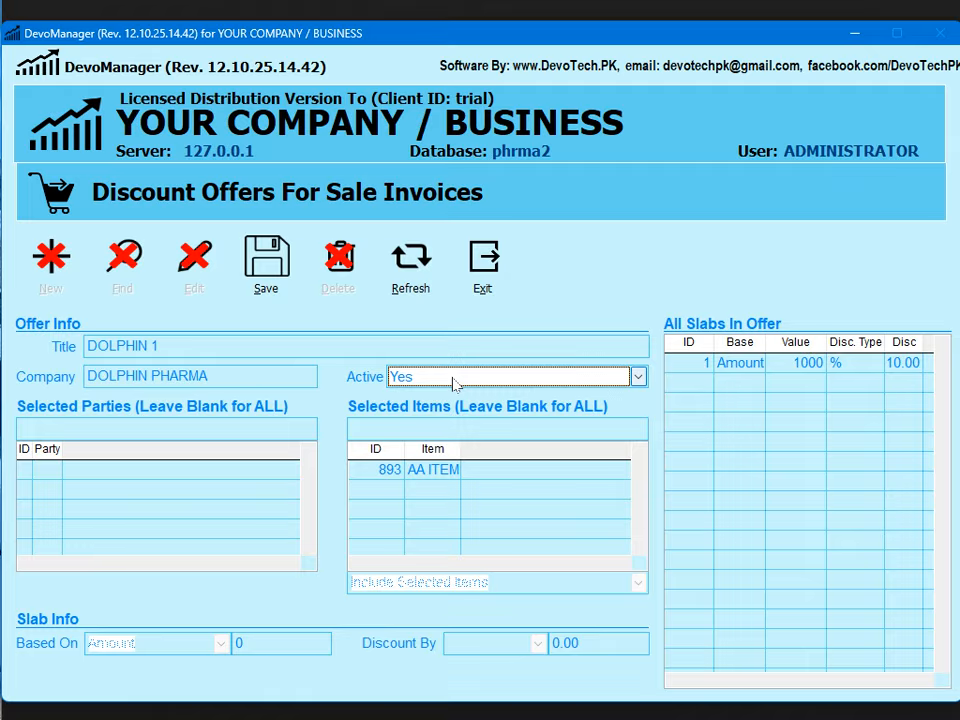